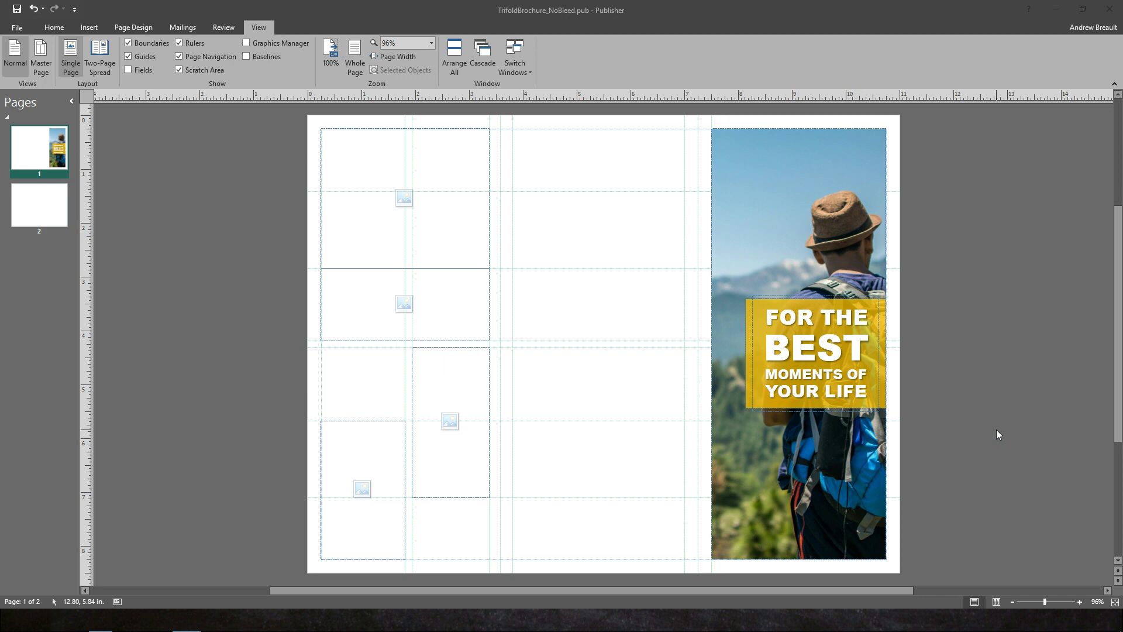
Step: Check the reference brochure, then hide and re-show the dashed object boundaries
{"action": "key", "text": "alt+Tab"}
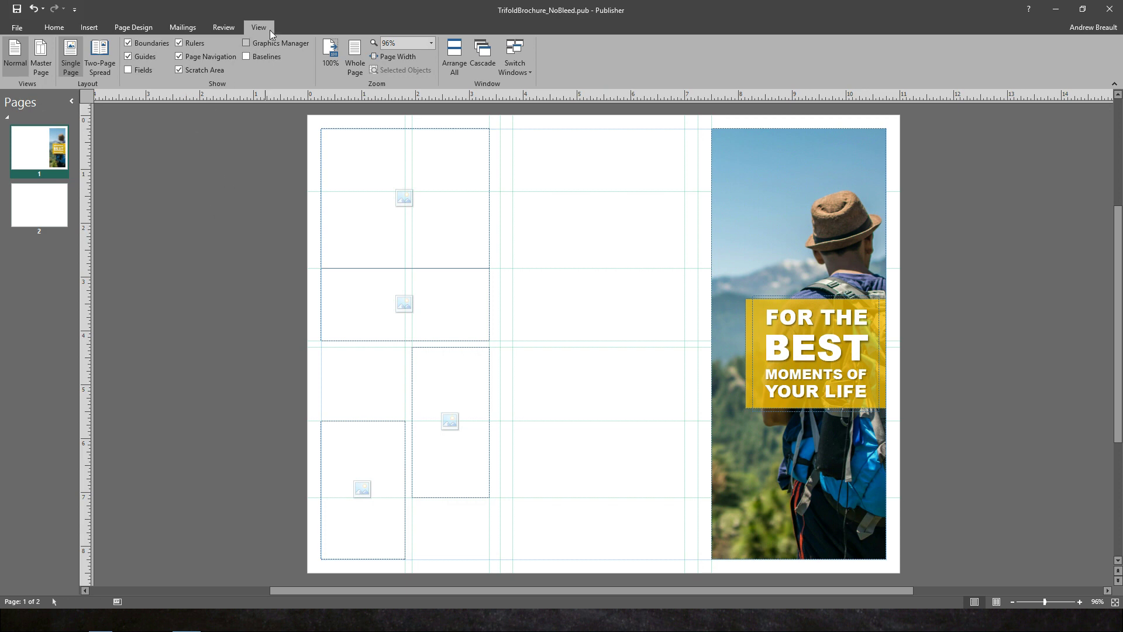
{"action": "left_click", "coordinate": [54, 28]}
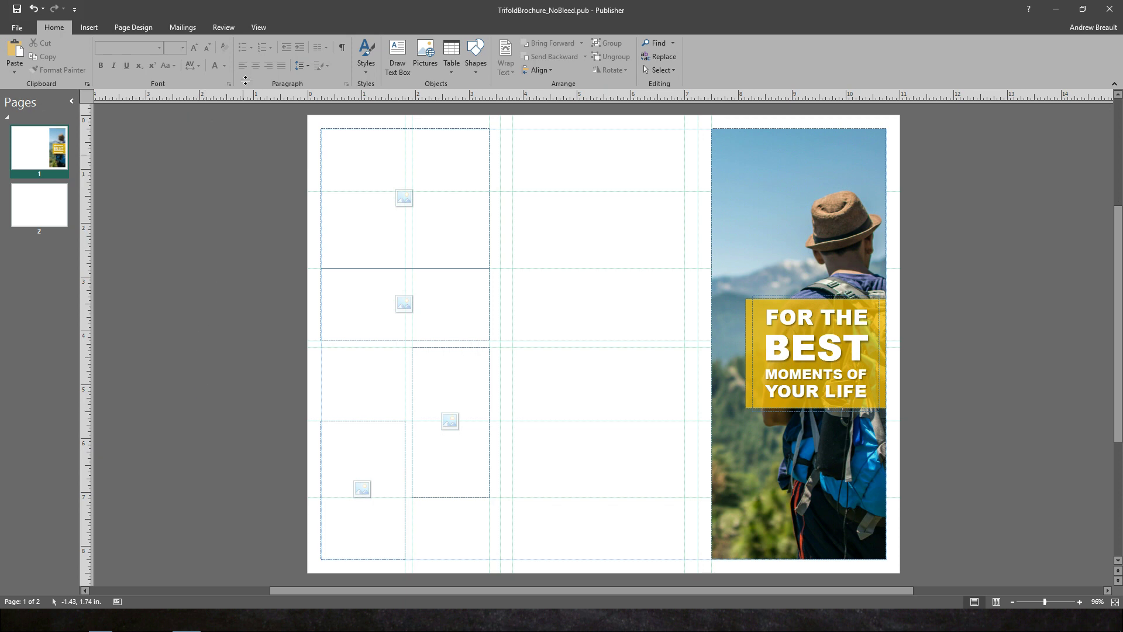
{"action": "left_click", "coordinate": [258, 27]}
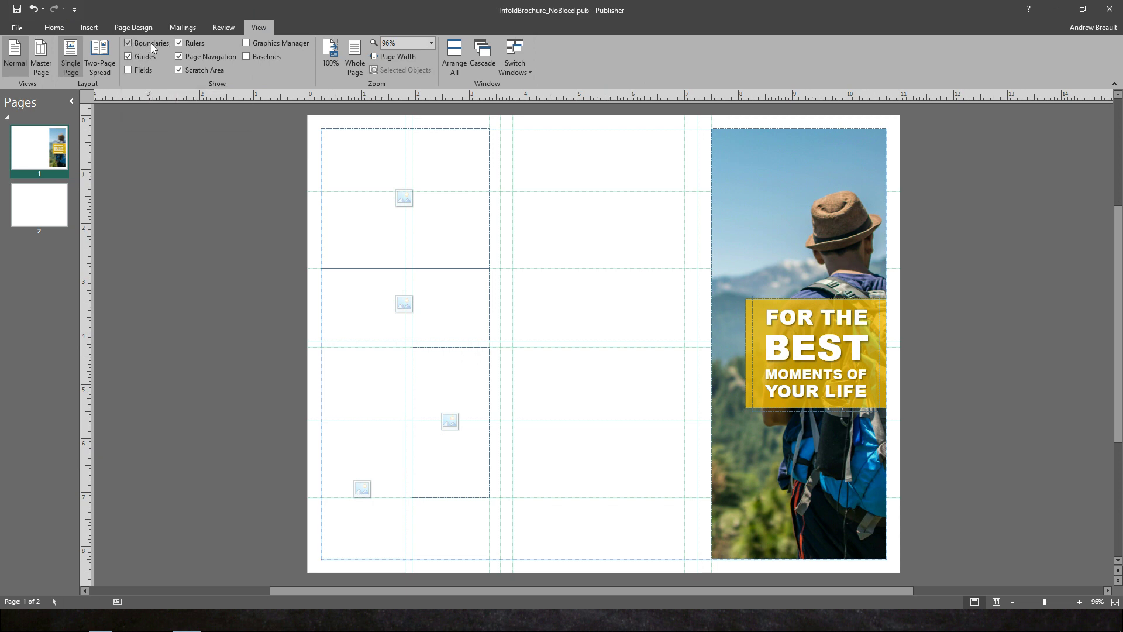
{"action": "left_click", "coordinate": [129, 43]}
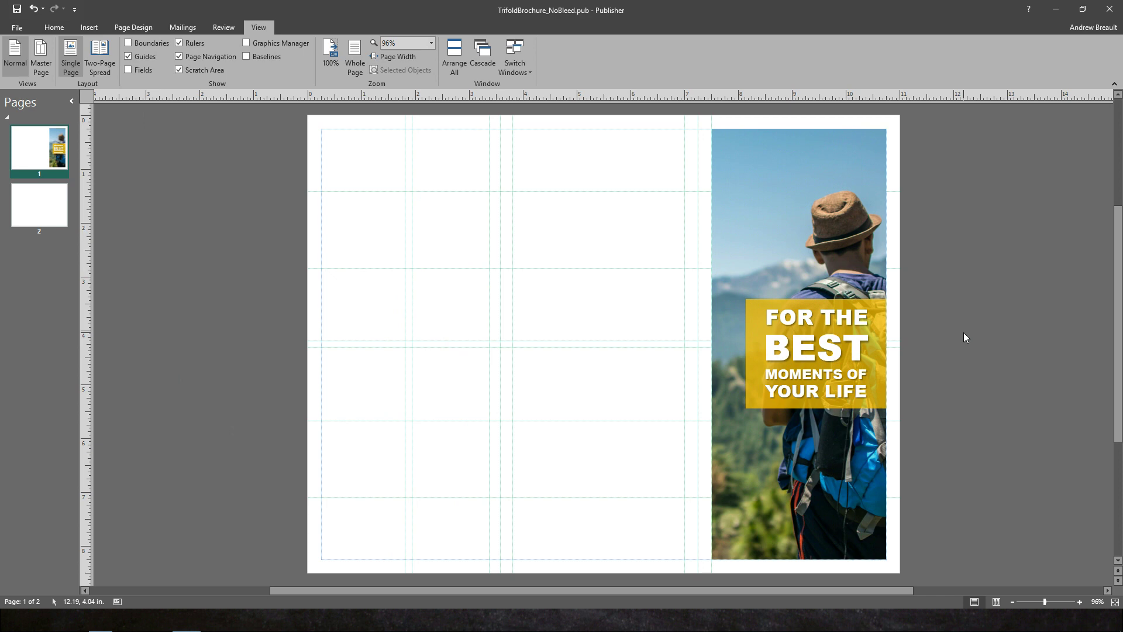
{"action": "left_click", "coordinate": [128, 43]}
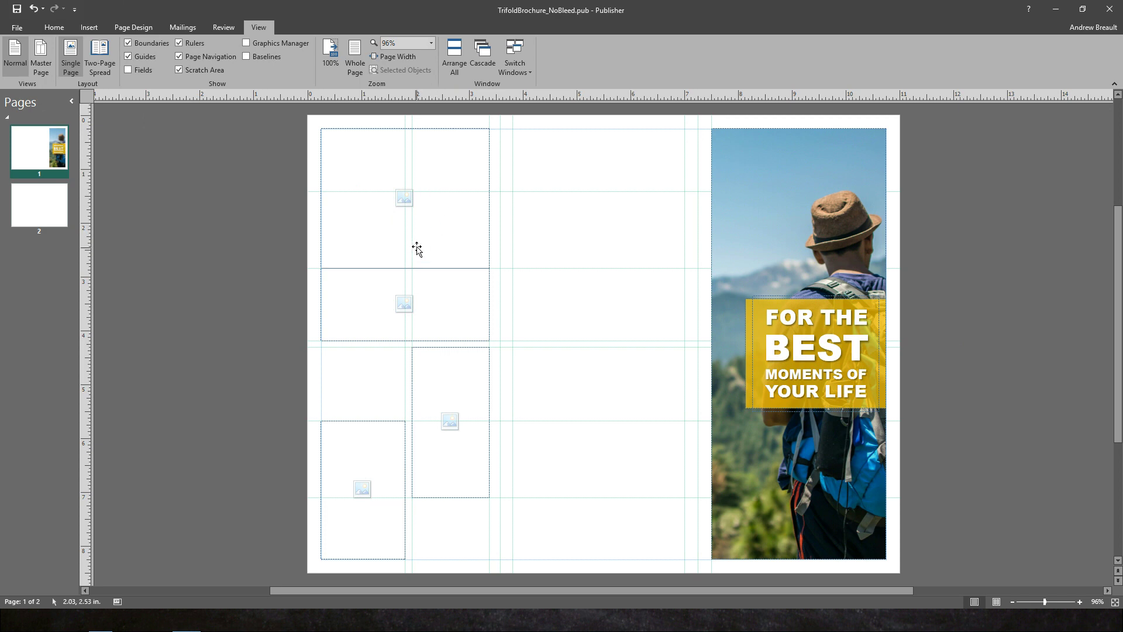
Step: Add an empty 1.66 × 2.59 in picture placeholder at the top of the middle panel
{"action": "key", "text": "alt+Tab"}
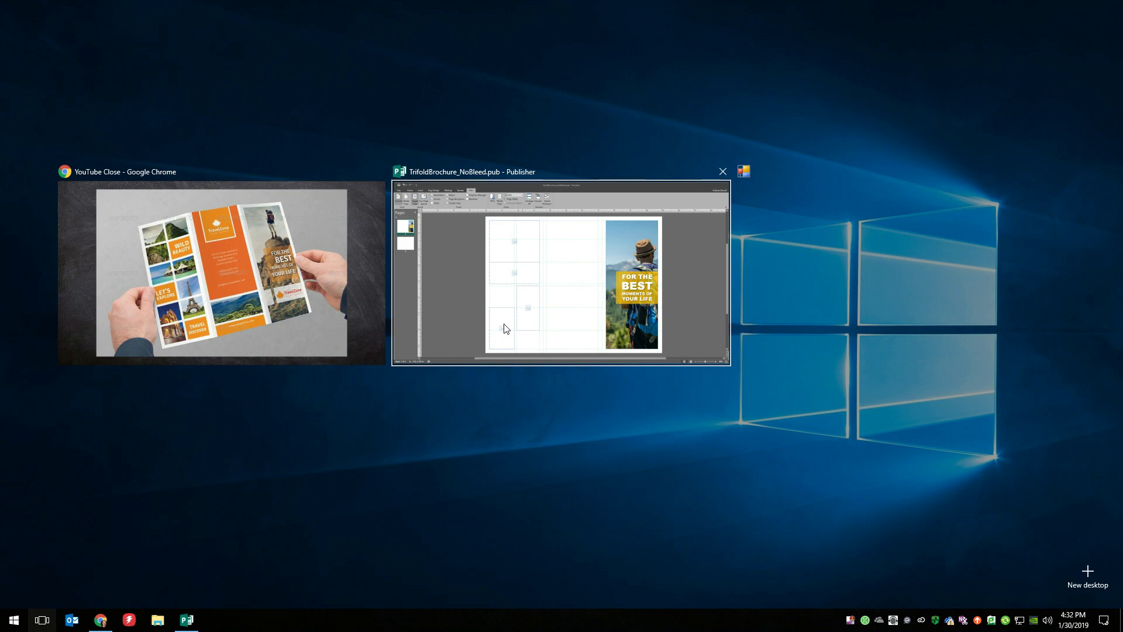
{"action": "left_click", "coordinate": [521, 301]}
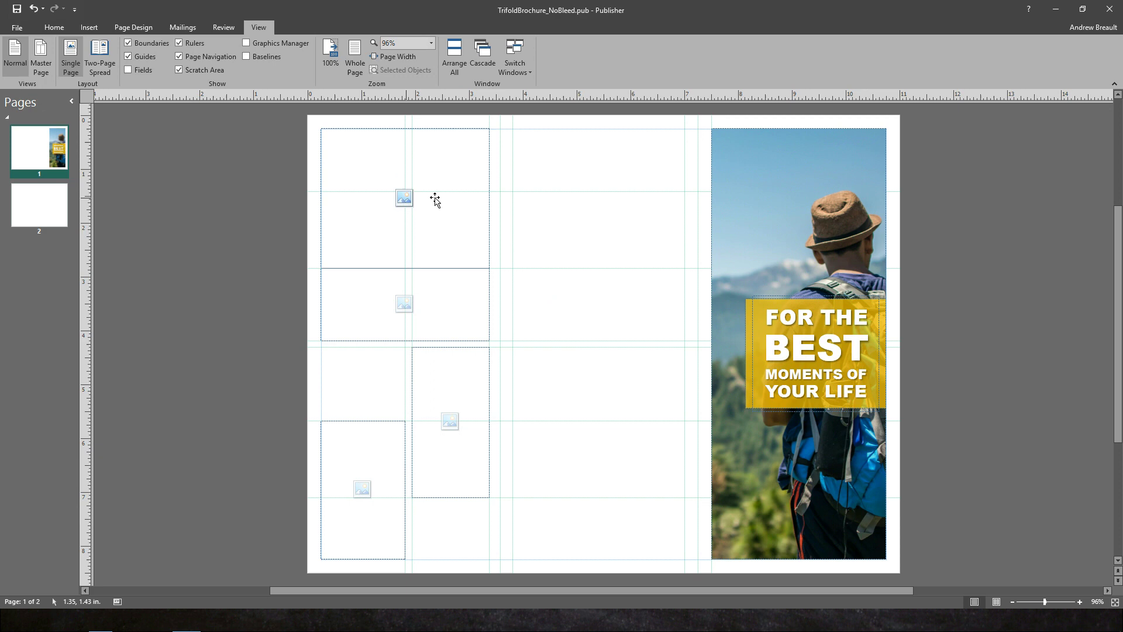
{"action": "left_click", "coordinate": [88, 27]}
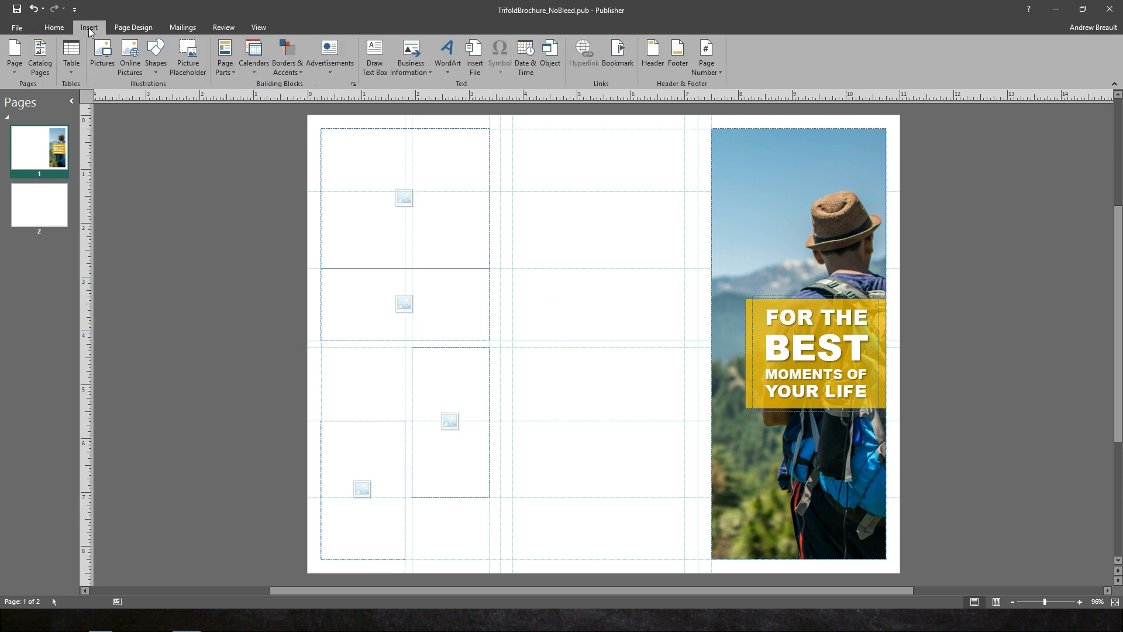
{"action": "left_click", "coordinate": [192, 59]}
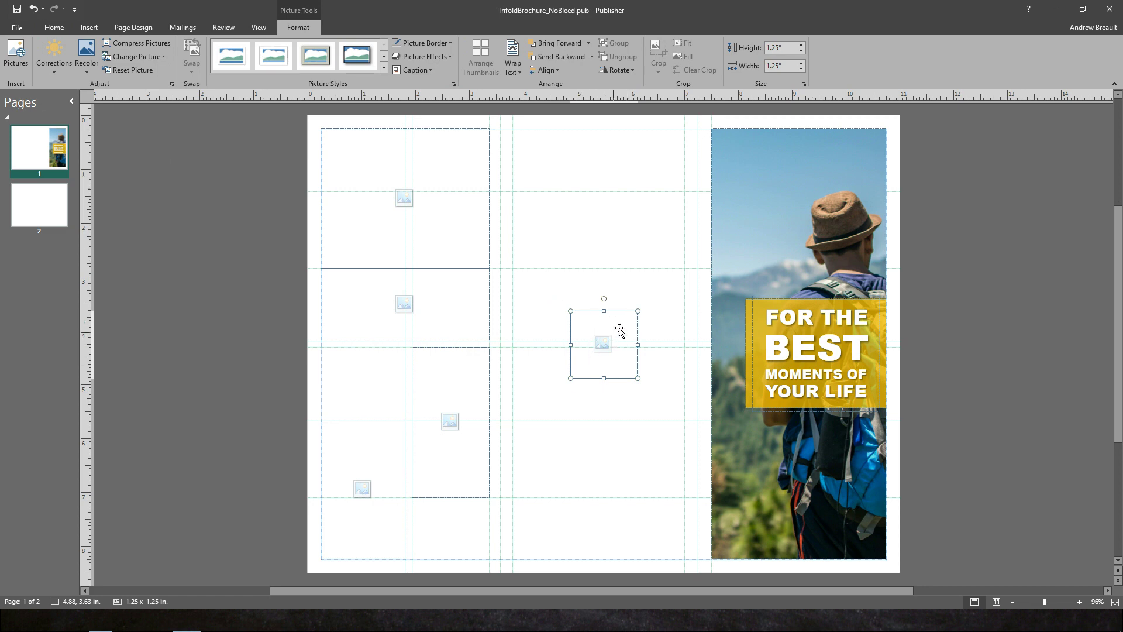
{"action": "left_click_drag", "start_coordinate": [624, 323], "coordinate": [566, 139]}
{"action": "left_click_drag", "start_coordinate": [580, 196], "coordinate": [685, 256]}
{"action": "left_click_drag", "start_coordinate": [599, 301], "coordinate": [600, 268]}
{"action": "left_click_drag", "start_coordinate": [685, 198], "coordinate": [601, 198]}
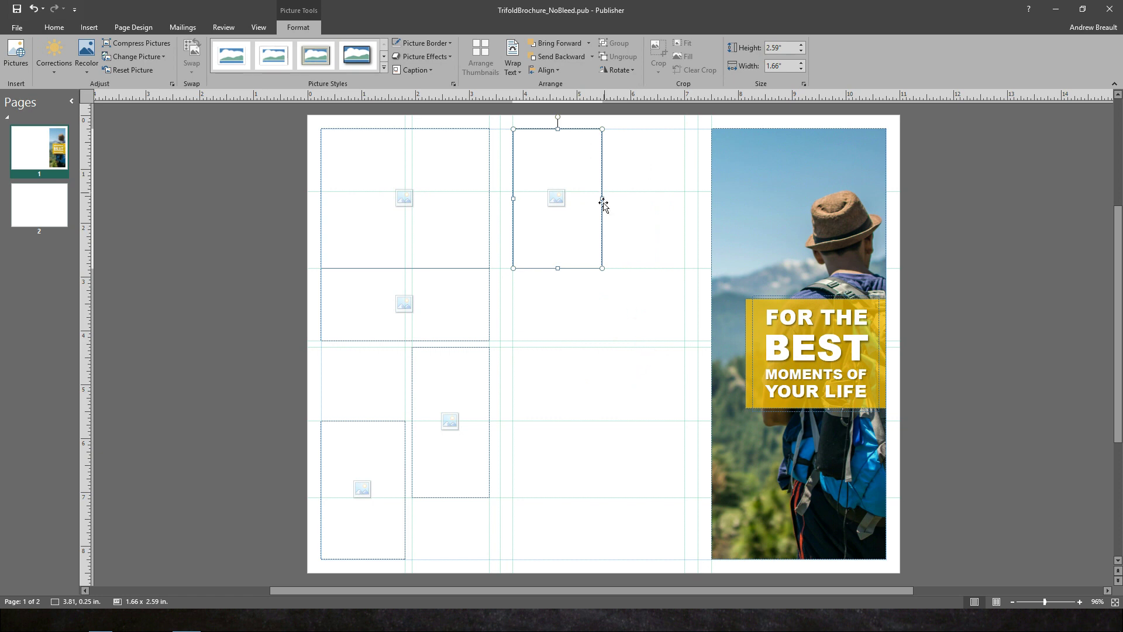
{"action": "left_click", "coordinate": [556, 199]}
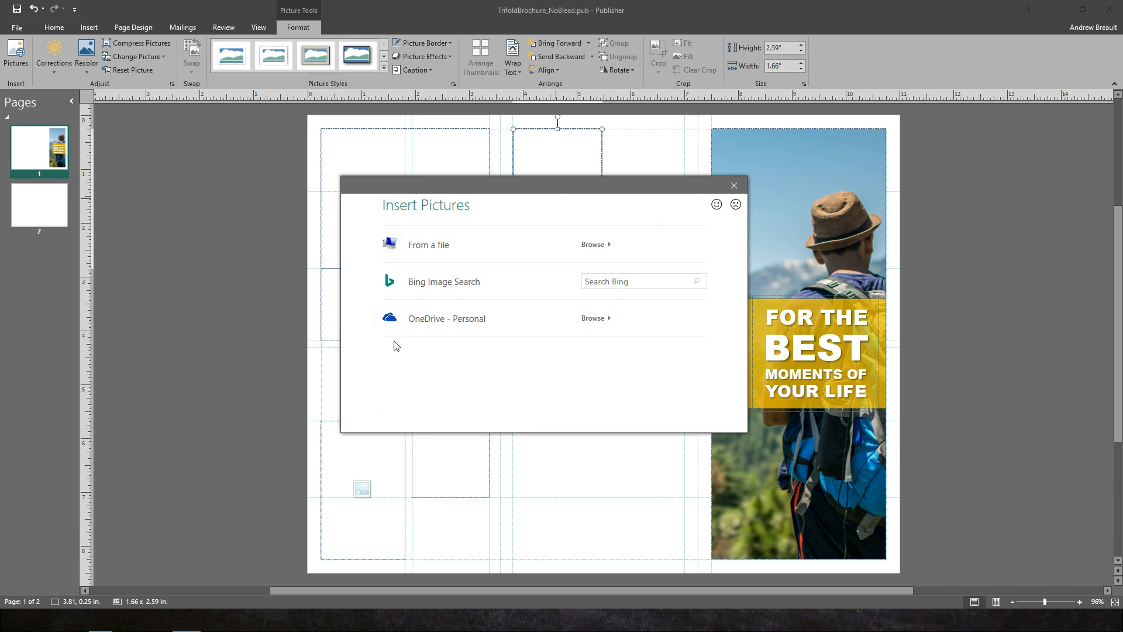
{"action": "left_click", "coordinate": [735, 186]}
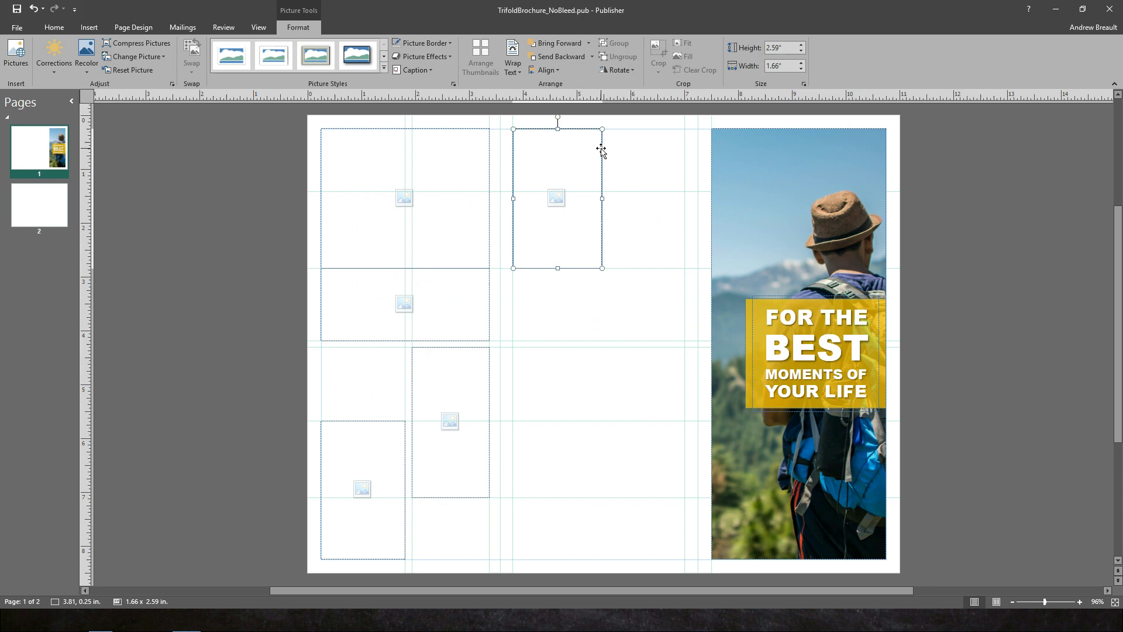
{"action": "left_click", "coordinate": [603, 153]}
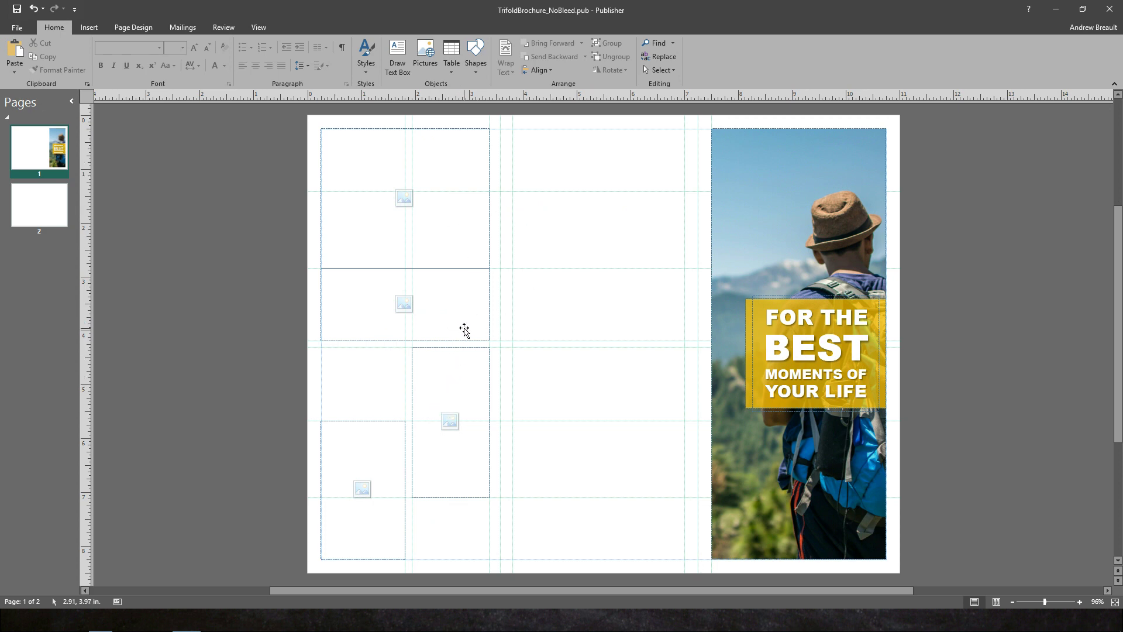
Step: Bring up the Ruler Guides settings from the page design guide layouts
{"action": "key", "text": "super+Tab"}
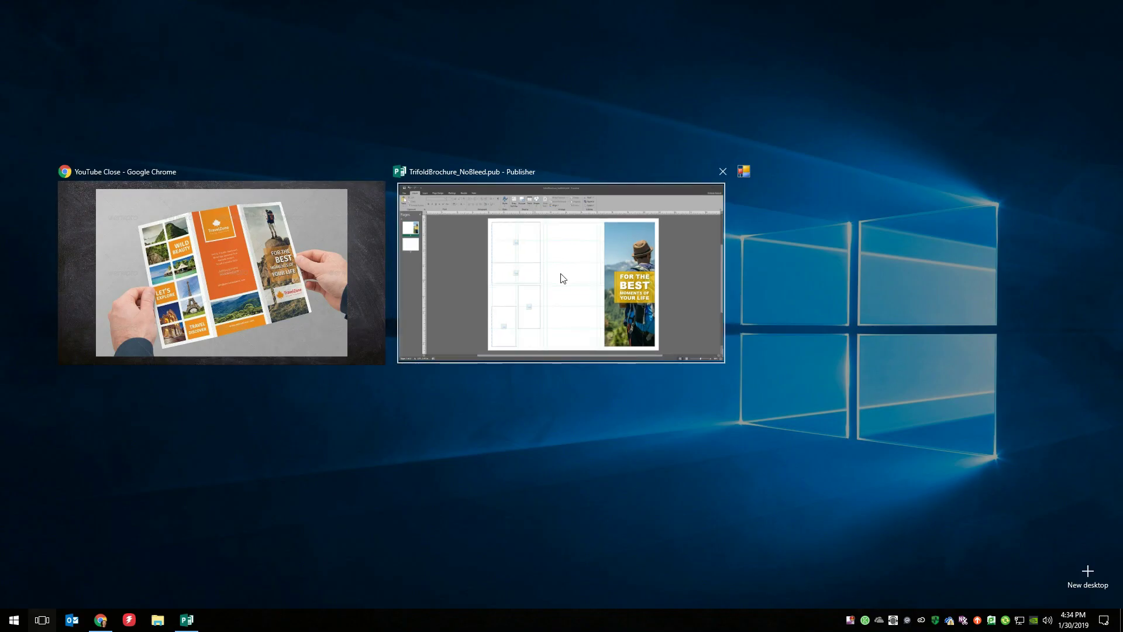
{"action": "left_click", "coordinate": [563, 278]}
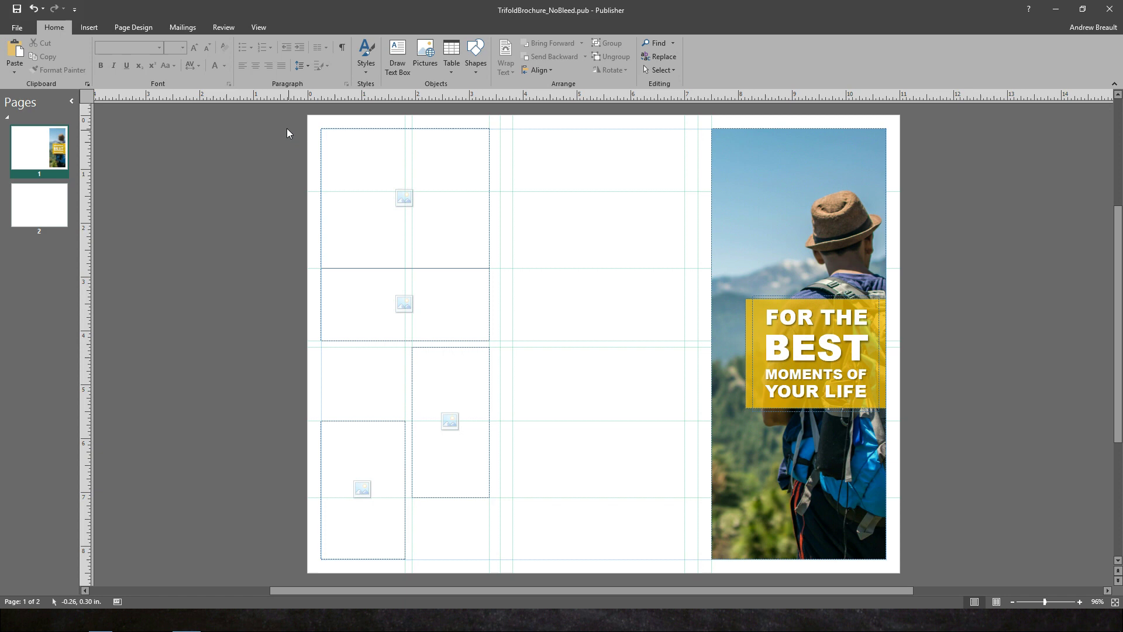
{"action": "left_click", "coordinate": [141, 26]}
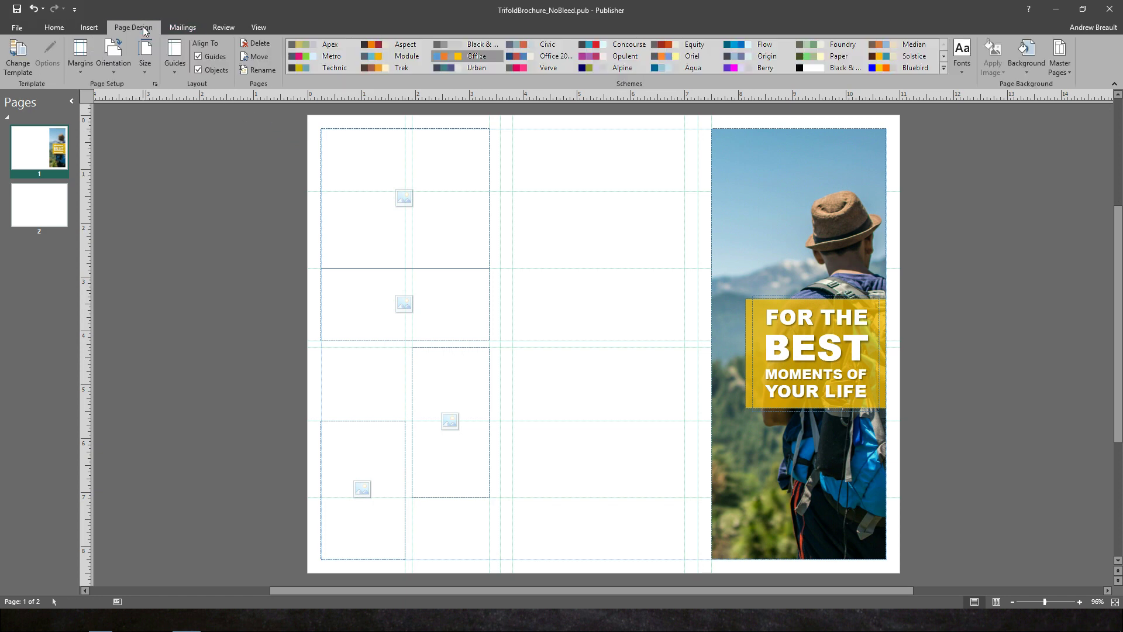
{"action": "left_click", "coordinate": [176, 65]}
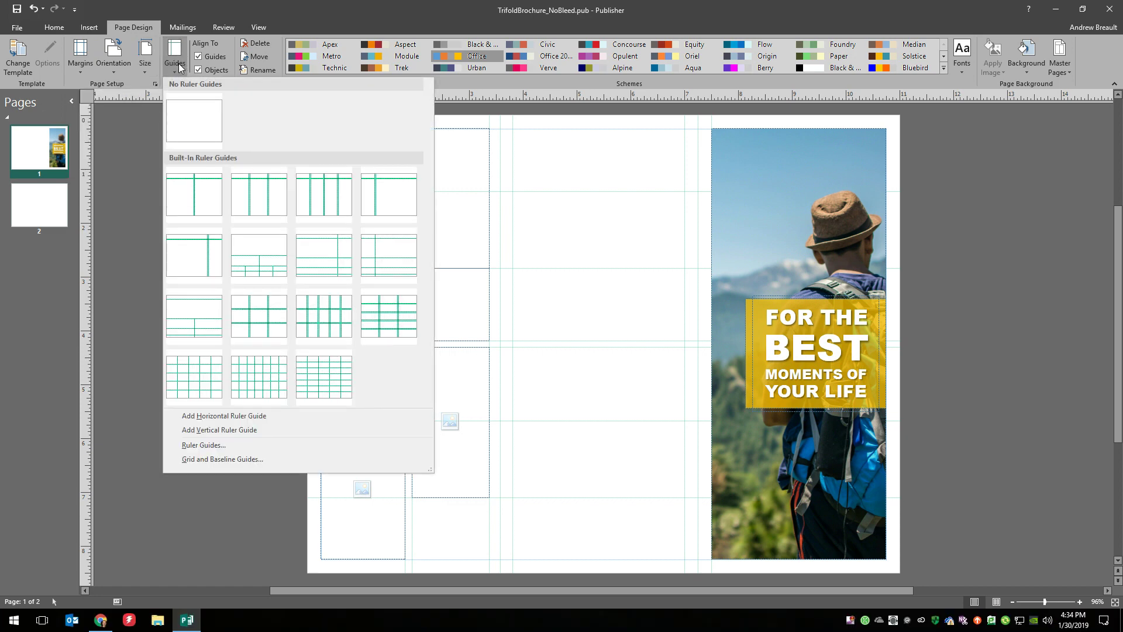
{"action": "left_click", "coordinate": [202, 445]}
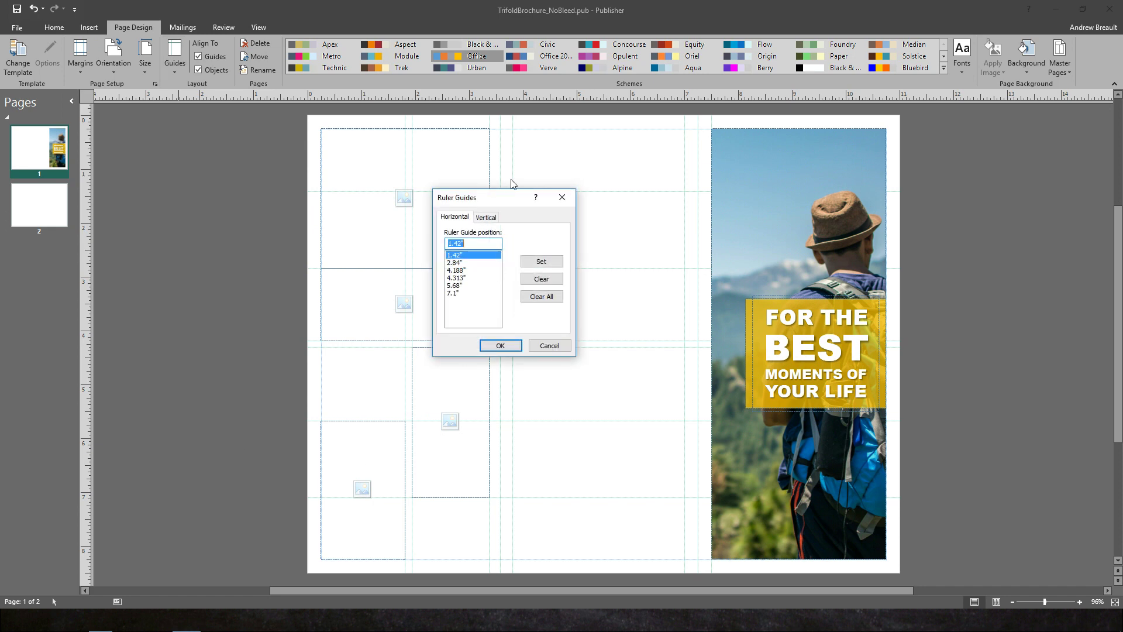
{"action": "left_click_drag", "start_coordinate": [512, 202], "coordinate": [625, 182]}
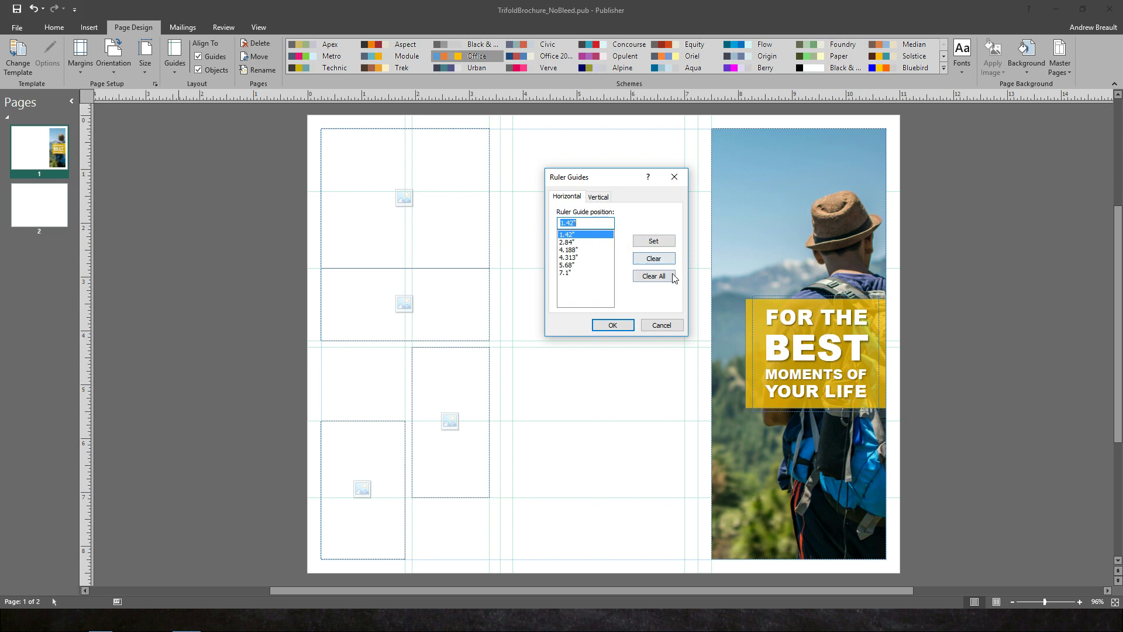
Step: Clear and re-add the 1.42" horizontal guide, then cancel the Ruler Guides dialog
{"action": "left_click", "coordinate": [656, 260]}
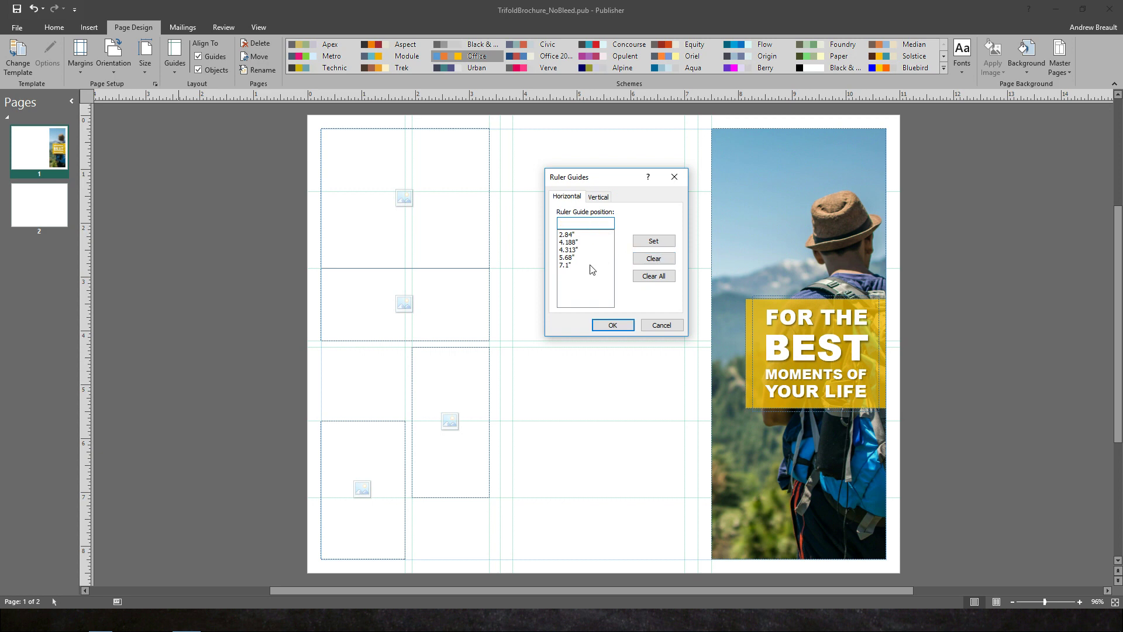
{"action": "type", "text": "1.42"}
{"action": "left_click", "coordinate": [653, 240]}
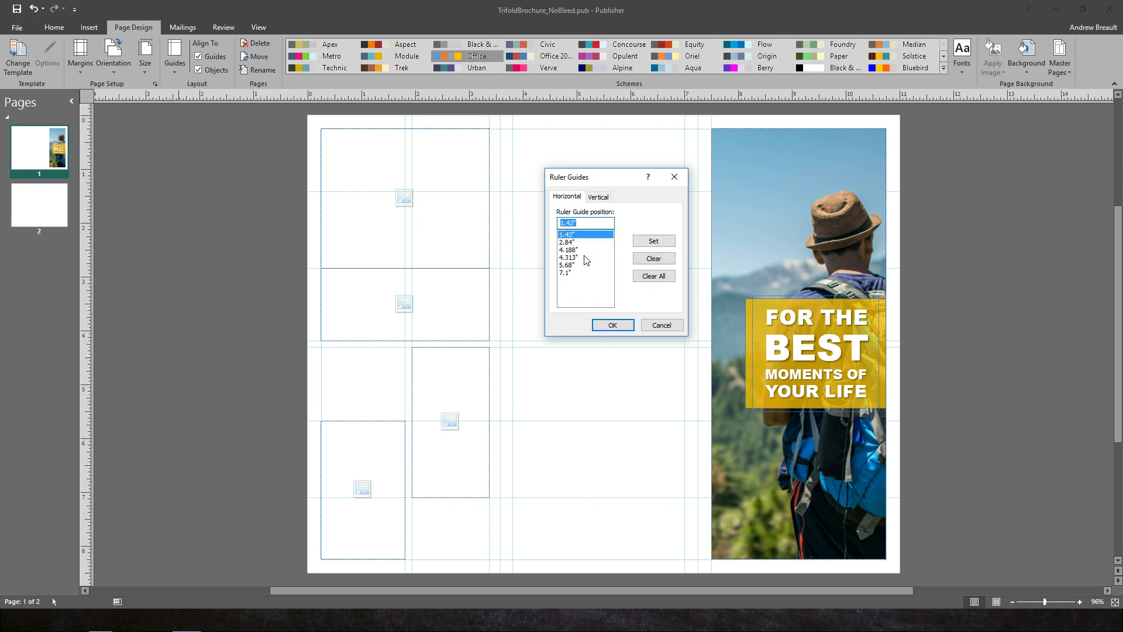
{"action": "left_click", "coordinate": [667, 330]}
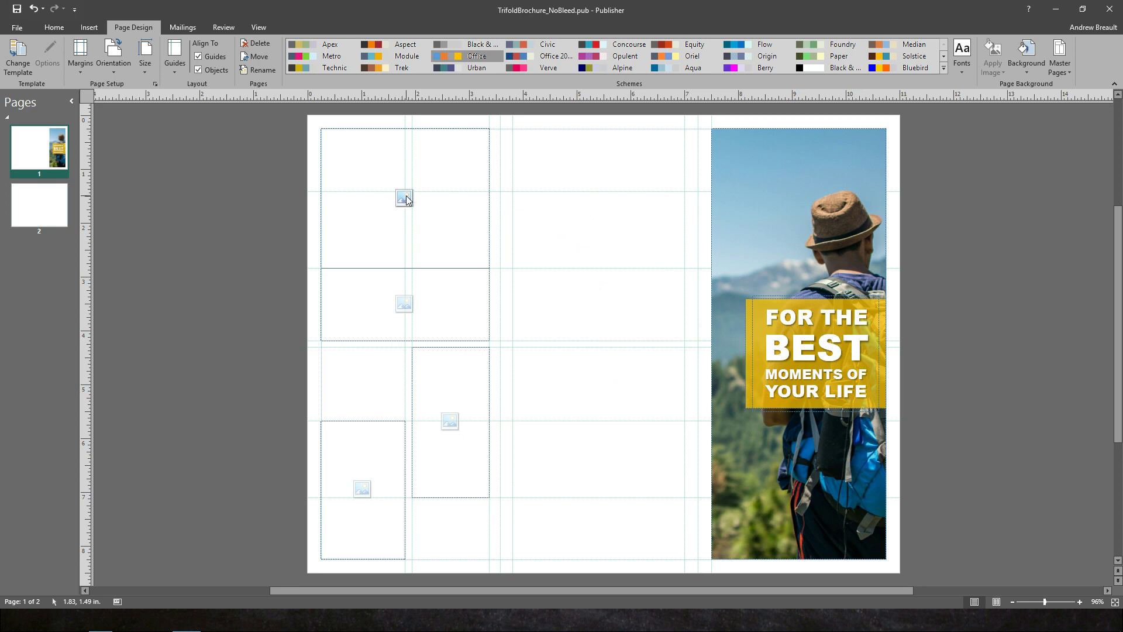
Step: Insert Image2.jpg from the 01 TriFold Brochure Project folder into the top-left frame
{"action": "left_click", "coordinate": [405, 198]}
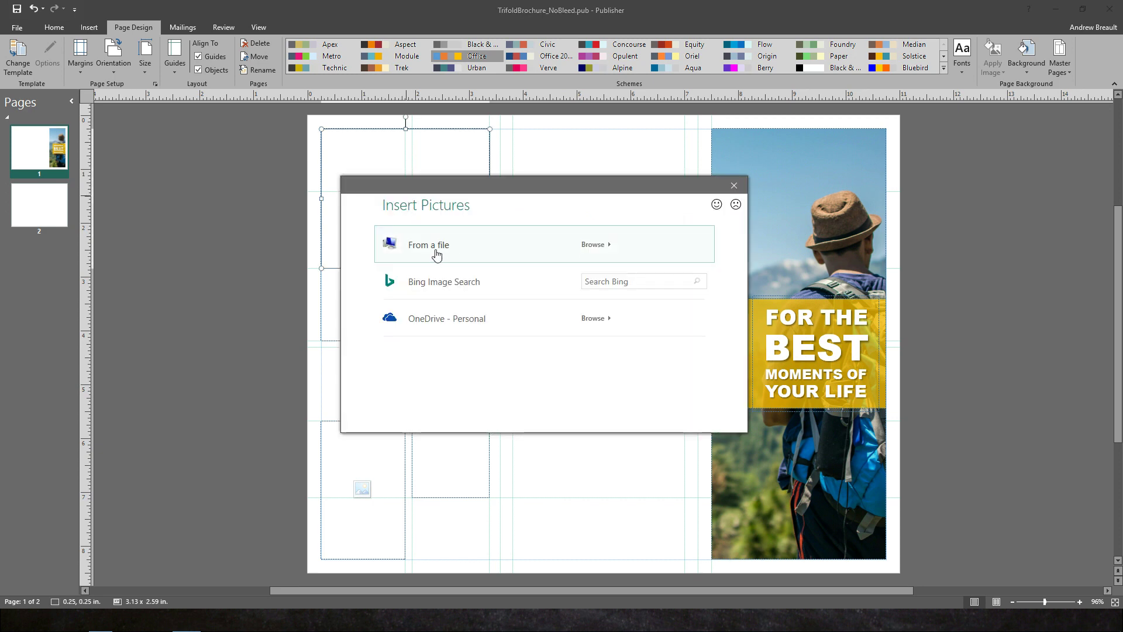
{"action": "left_click", "coordinate": [437, 254]}
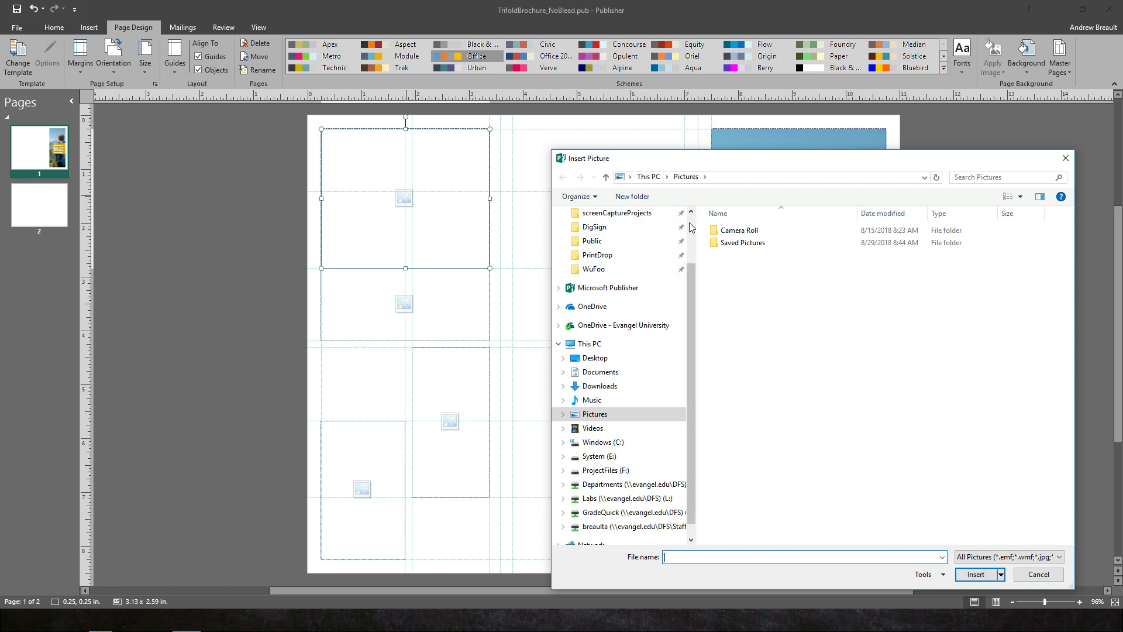
{"action": "scroll", "coordinate": [691, 227], "scroll_direction": "up", "scroll_amount": 3}
{"action": "left_click", "coordinate": [617, 279]}
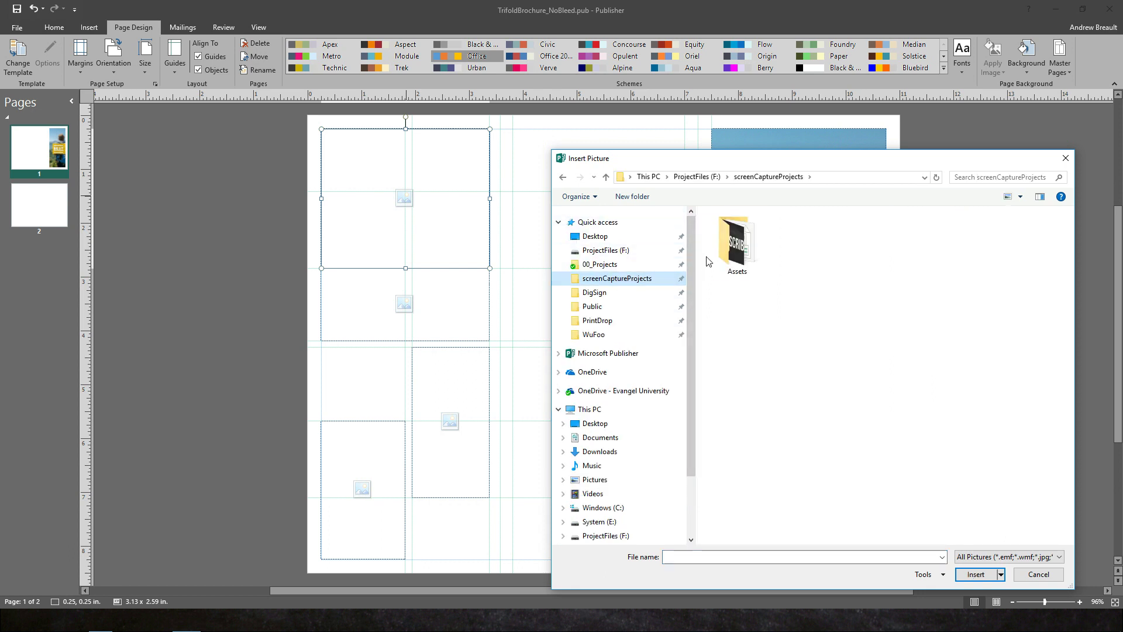
{"action": "double_click", "coordinate": [740, 251]}
{"action": "double_click", "coordinate": [740, 253]}
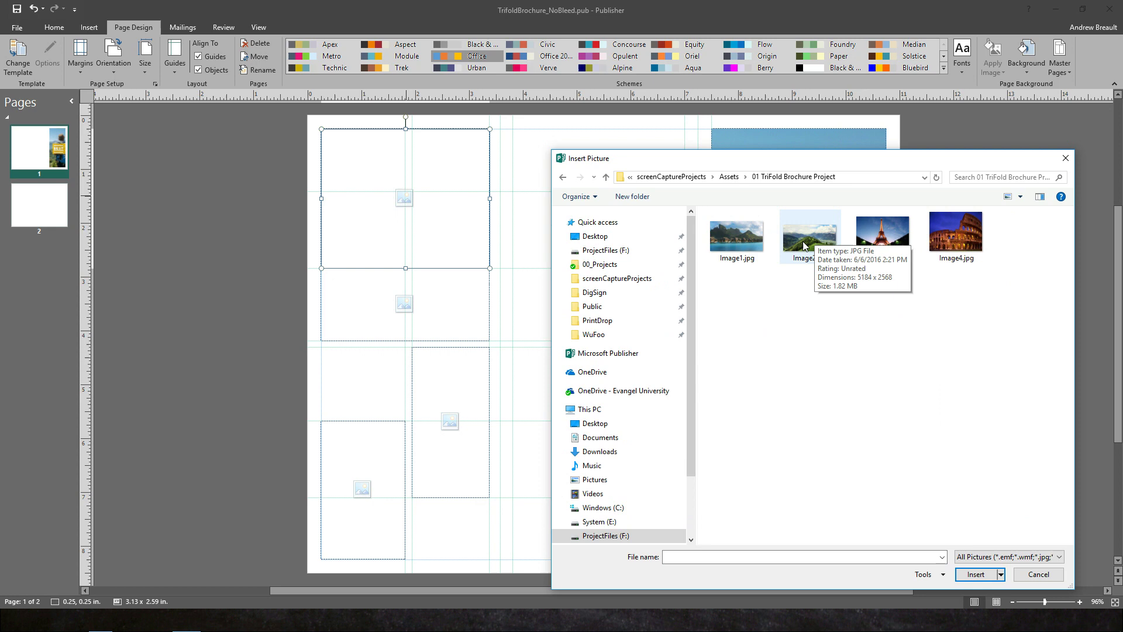
{"action": "left_click", "coordinate": [811, 240]}
{"action": "left_click", "coordinate": [976, 575]}
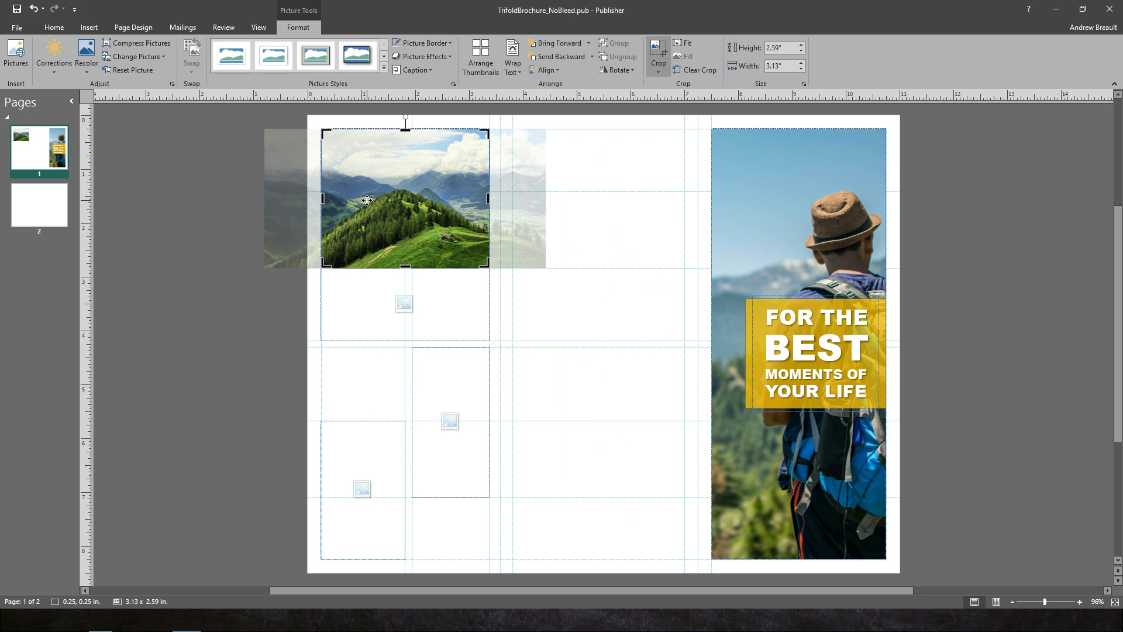
Step: Crop-enlarge the mountain photo to 6.84 × 3.39 in, shifting it so the green slope fills the frame
{"action": "left_click_drag", "start_coordinate": [367, 200], "coordinate": [396, 200]}
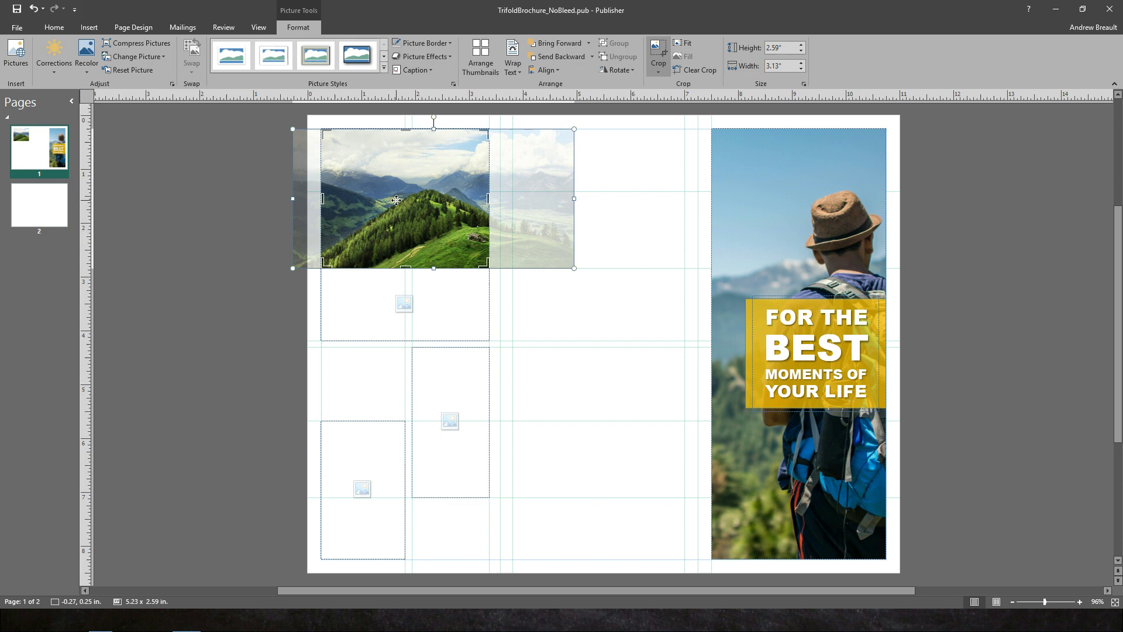
{"action": "left_click_drag", "start_coordinate": [575, 128], "coordinate": [647, 95]}
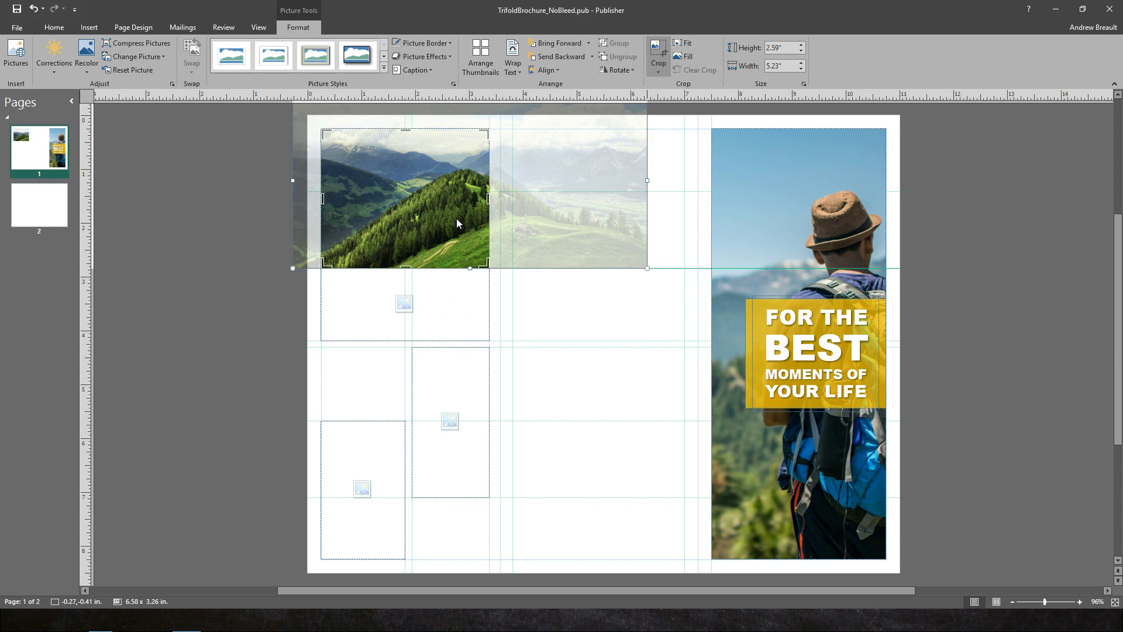
{"action": "left_click_drag", "start_coordinate": [457, 219], "coordinate": [443, 218]}
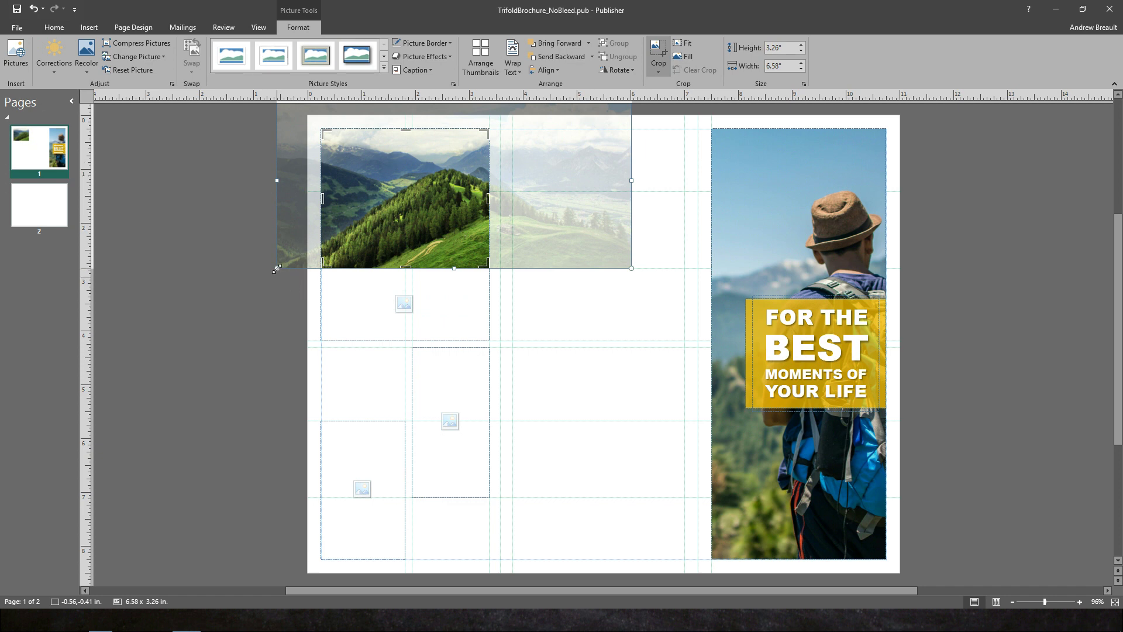
{"action": "left_click_drag", "start_coordinate": [277, 268], "coordinate": [270, 275]}
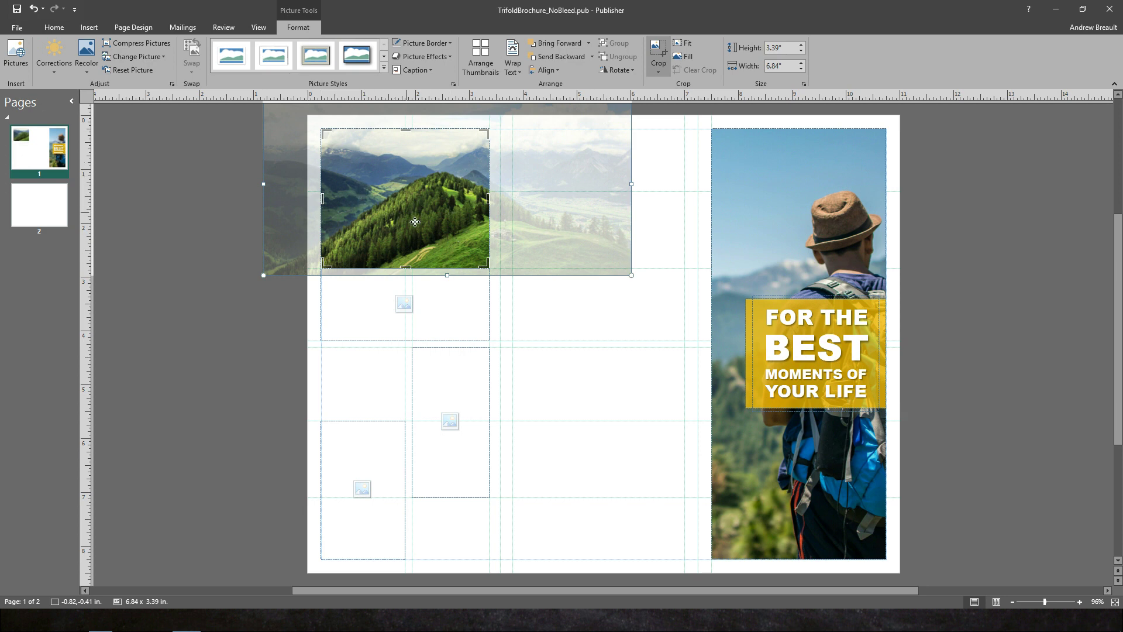
{"action": "left_click", "coordinate": [241, 349]}
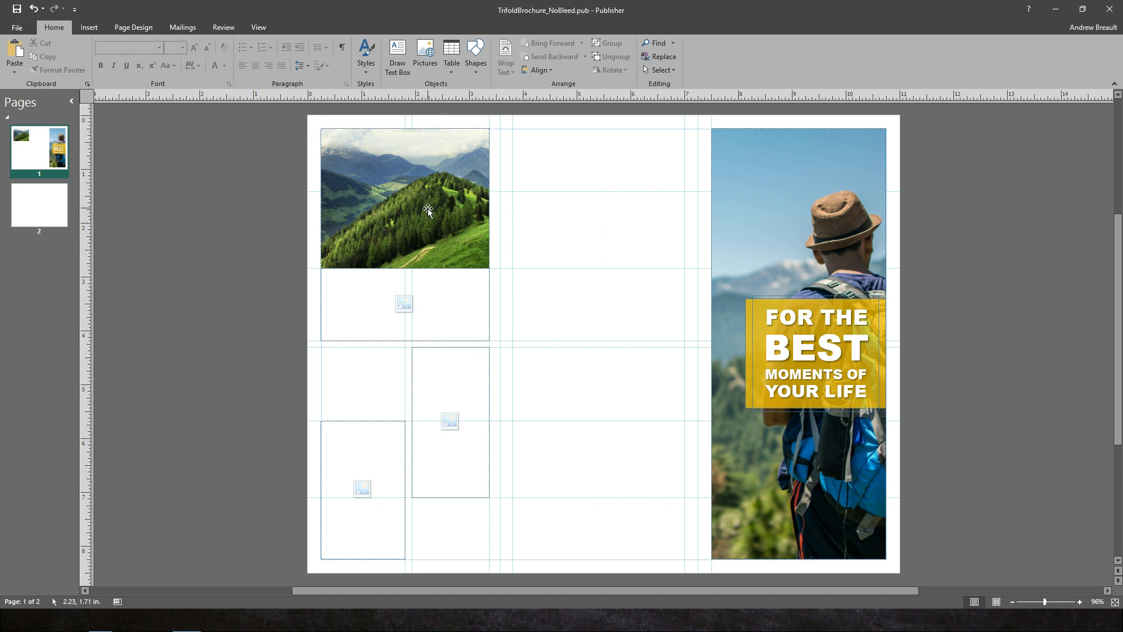
Step: Insert Image1.jpg, the lagoon bungalows, into the wide frame below the mountain photo
{"action": "left_click", "coordinate": [405, 304]}
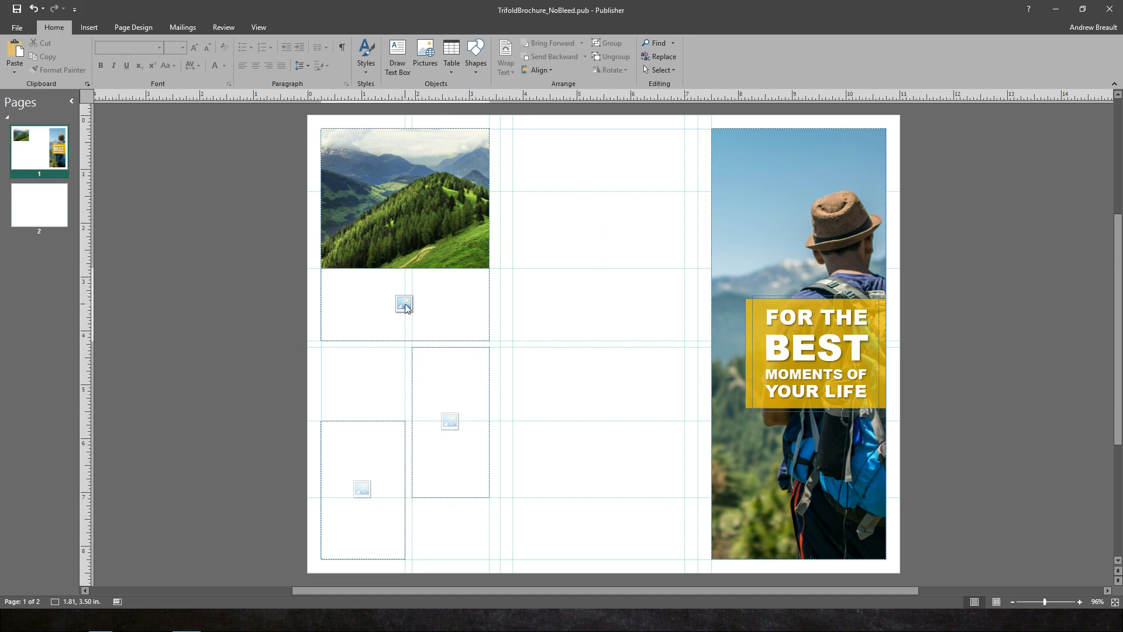
{"action": "left_click", "coordinate": [443, 245]}
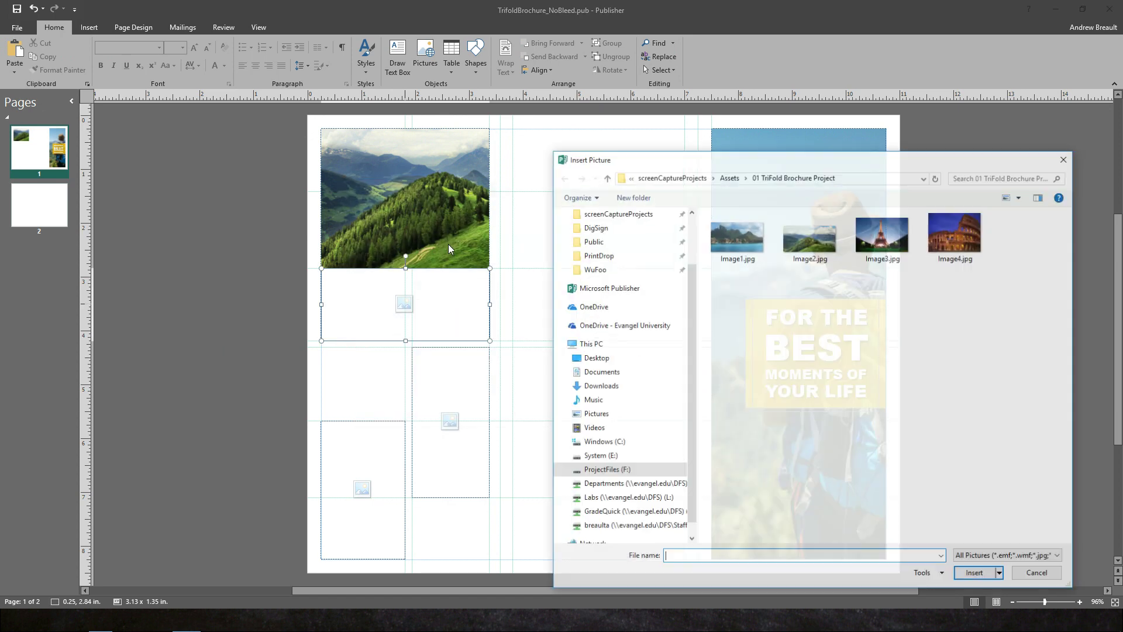
{"action": "double_click", "coordinate": [738, 237]}
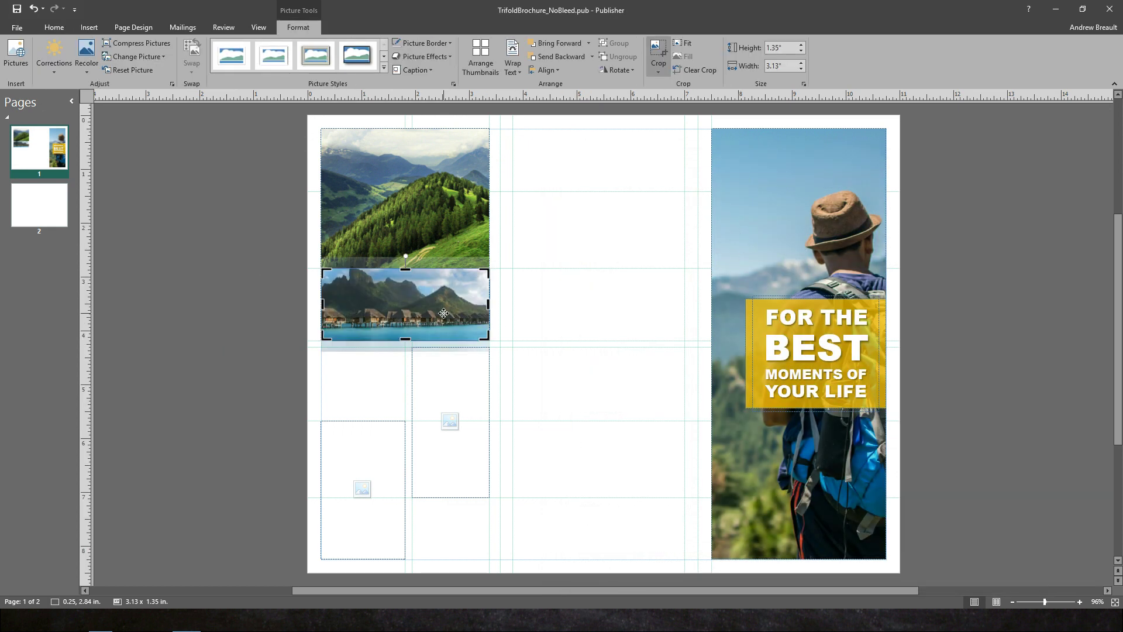
{"action": "left_click", "coordinate": [234, 356]}
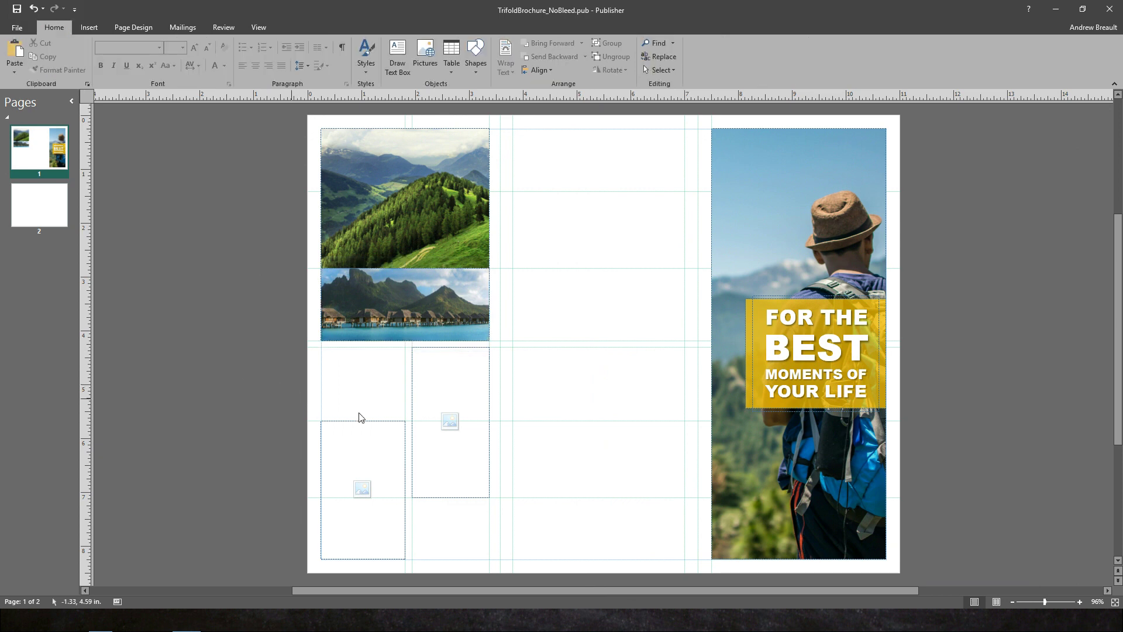
Step: Insert Image3.jpg, the Eiffel Tower, into the tall bottom-middle frame
{"action": "left_click", "coordinate": [451, 426]}
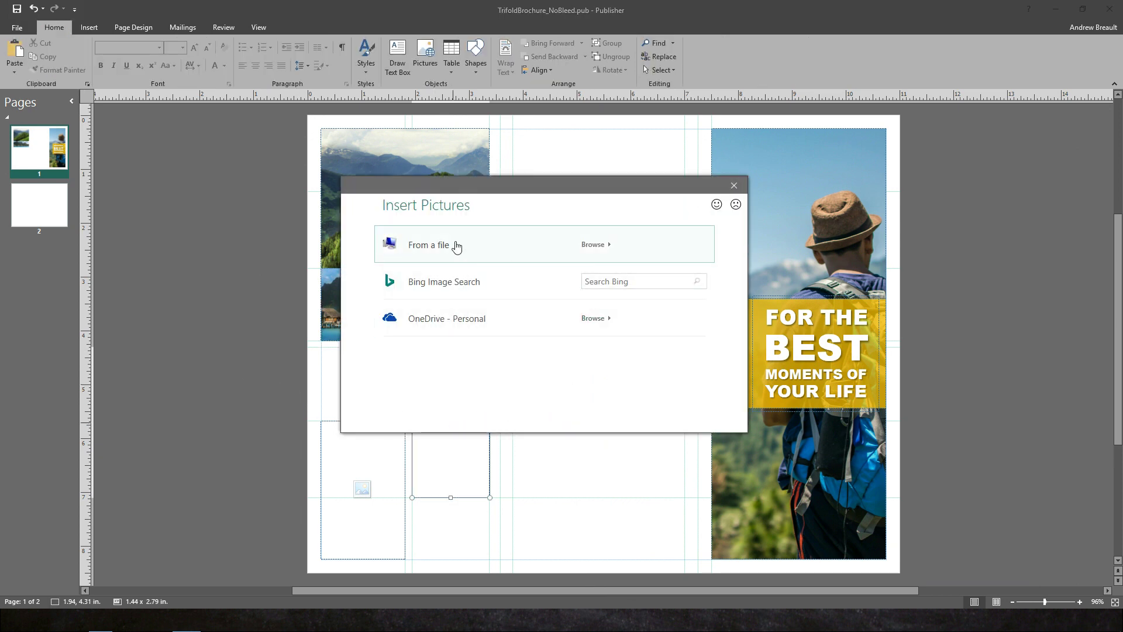
{"action": "left_click", "coordinate": [456, 246]}
{"action": "left_click", "coordinate": [884, 237]}
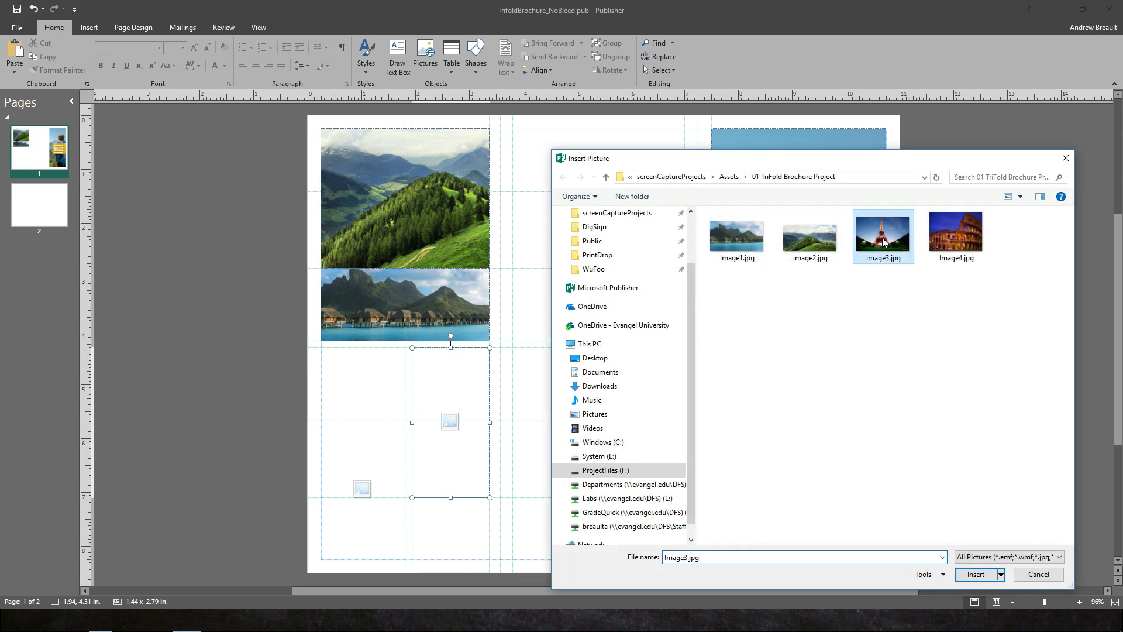
{"action": "double_click", "coordinate": [884, 241]}
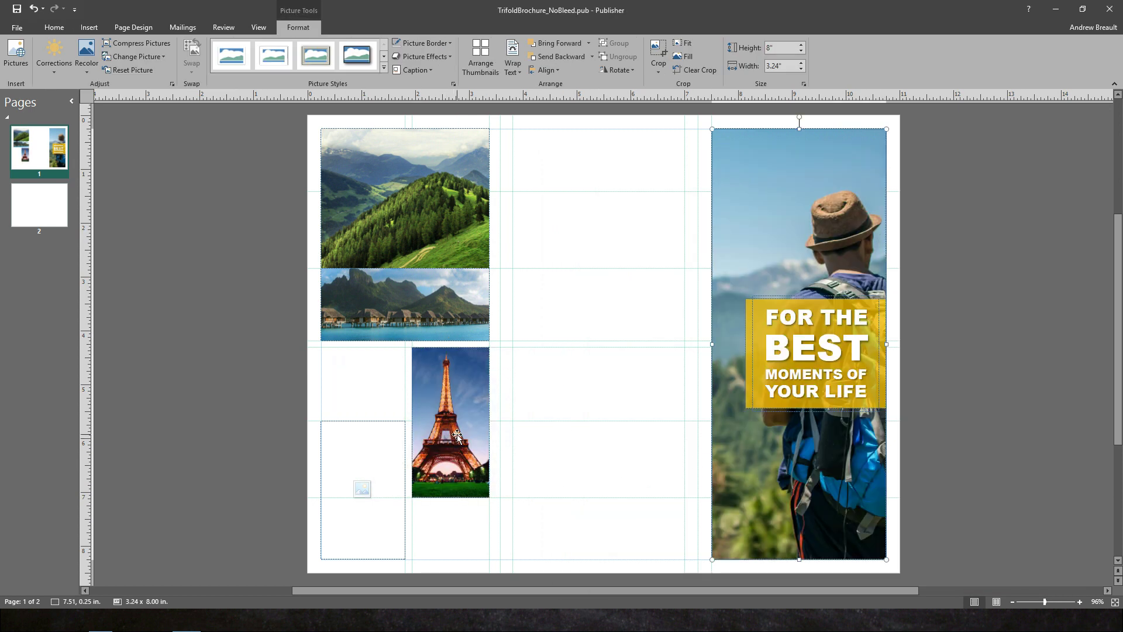
Step: Inspect the Eiffel Tower picture's formatting and reset it, then undo the reset
{"action": "right_click", "coordinate": [477, 396]}
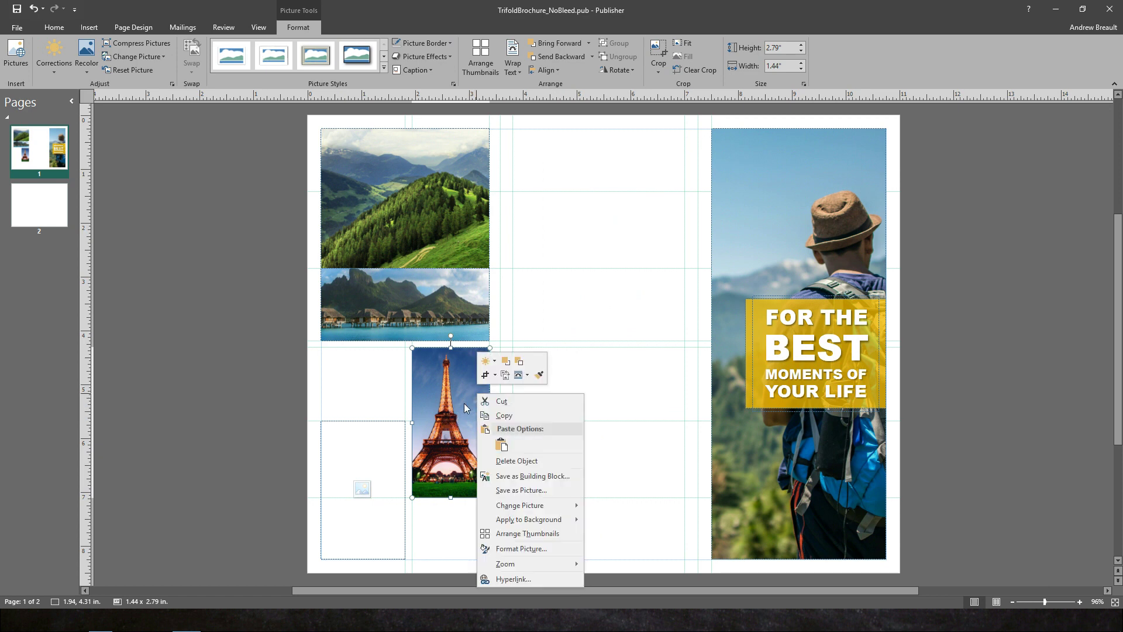
{"action": "left_click", "coordinate": [527, 549]}
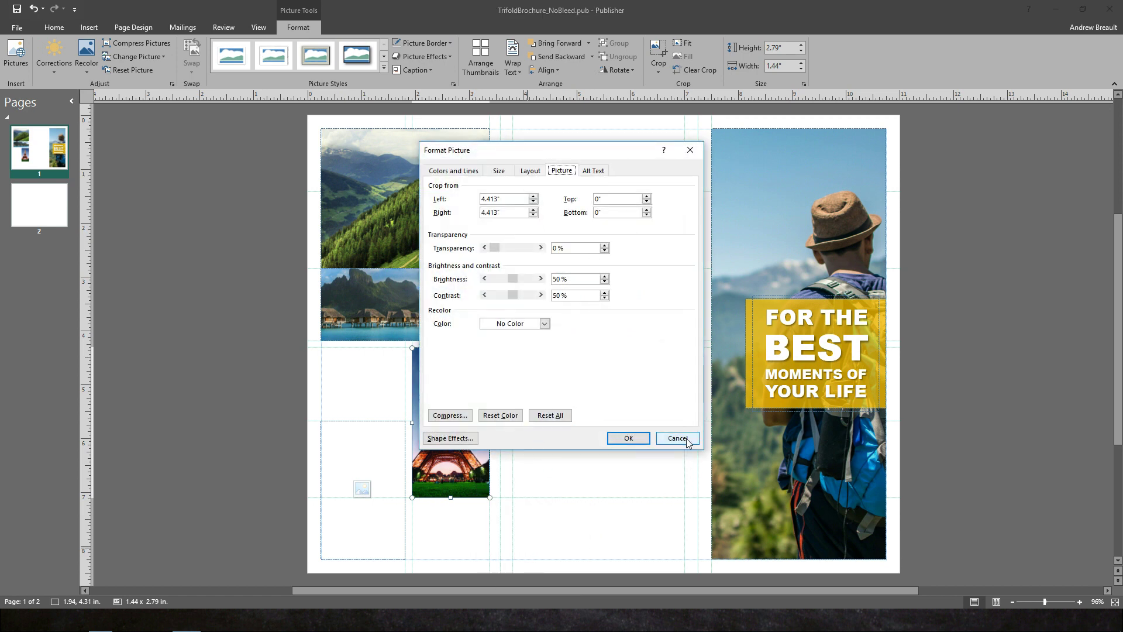
{"action": "left_click", "coordinate": [677, 438]}
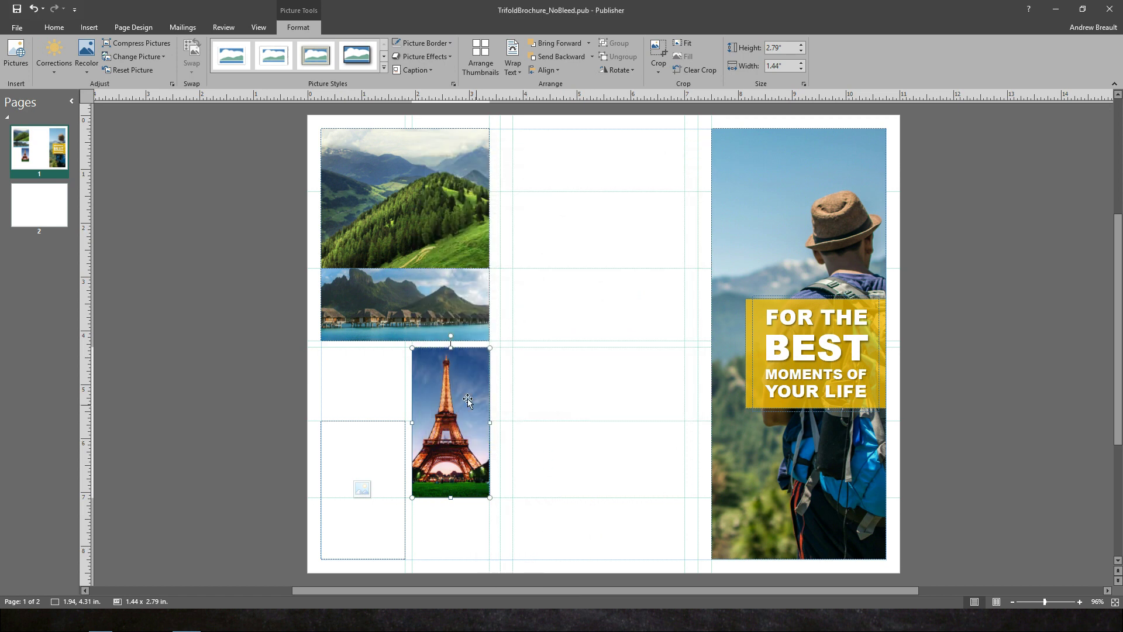
{"action": "right_click", "coordinate": [469, 363]}
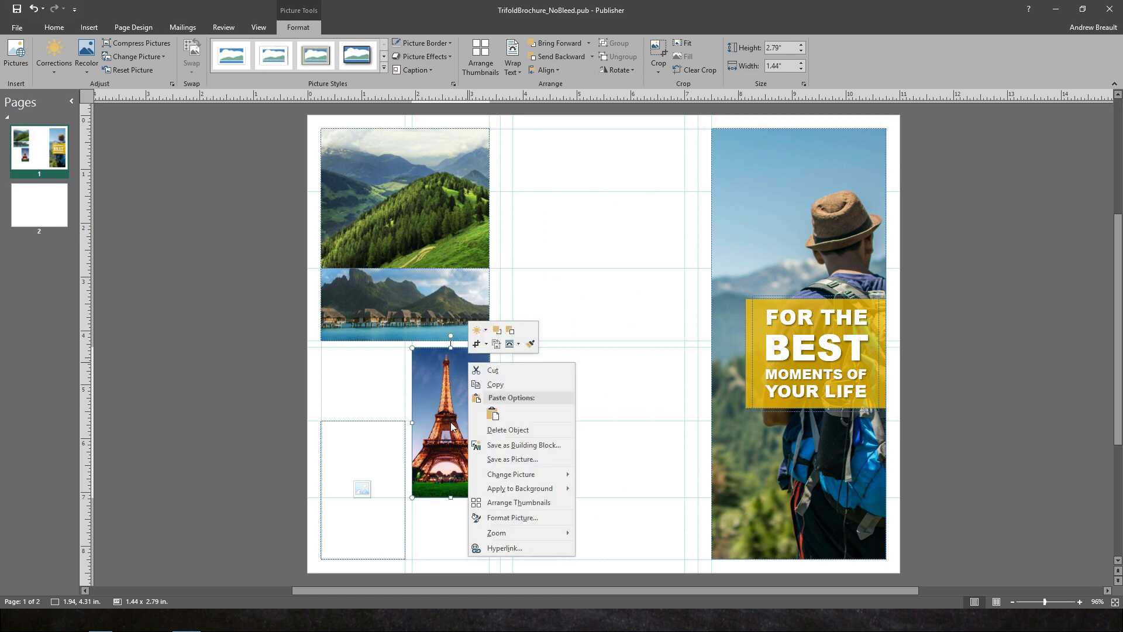
{"action": "mouse_move", "coordinate": [538, 476]}
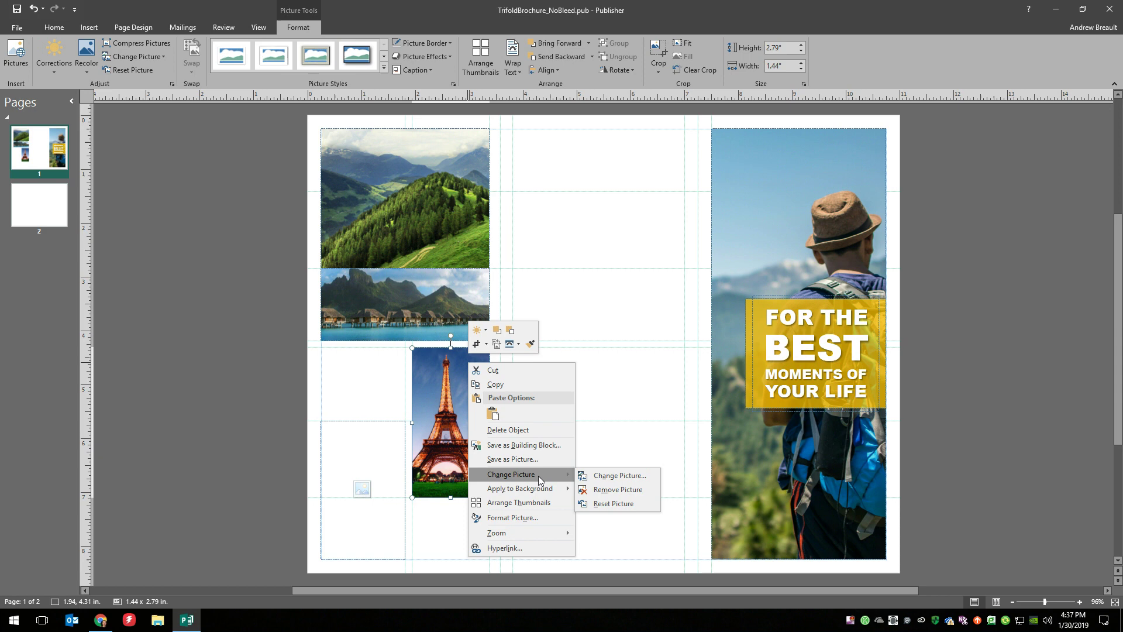
{"action": "left_click", "coordinate": [612, 505]}
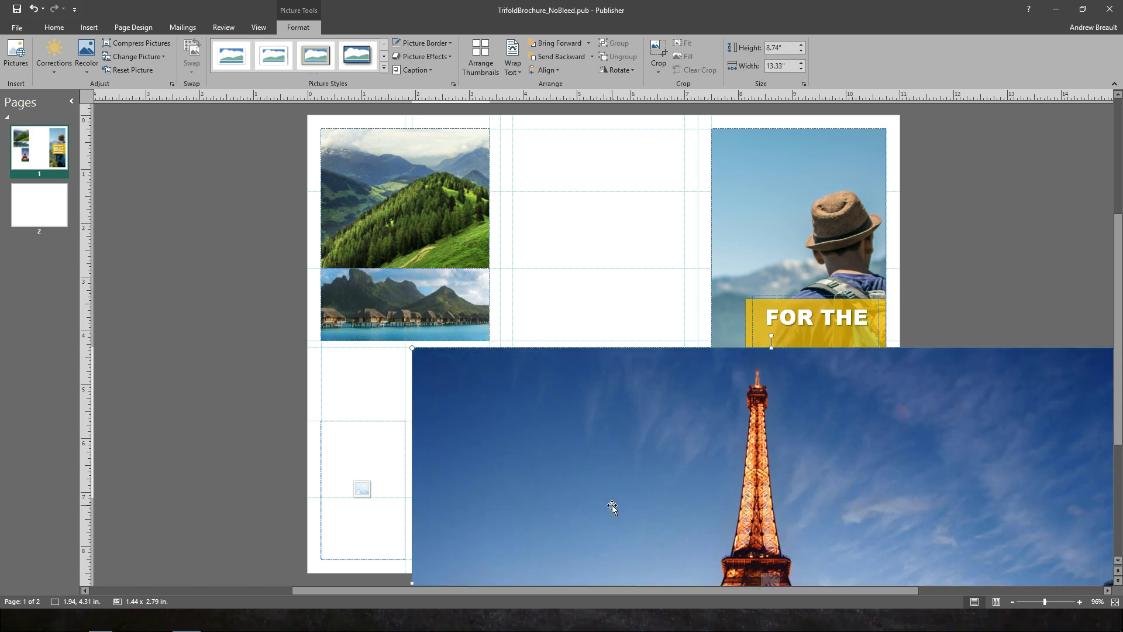
{"action": "key", "text": "ctrl+z"}
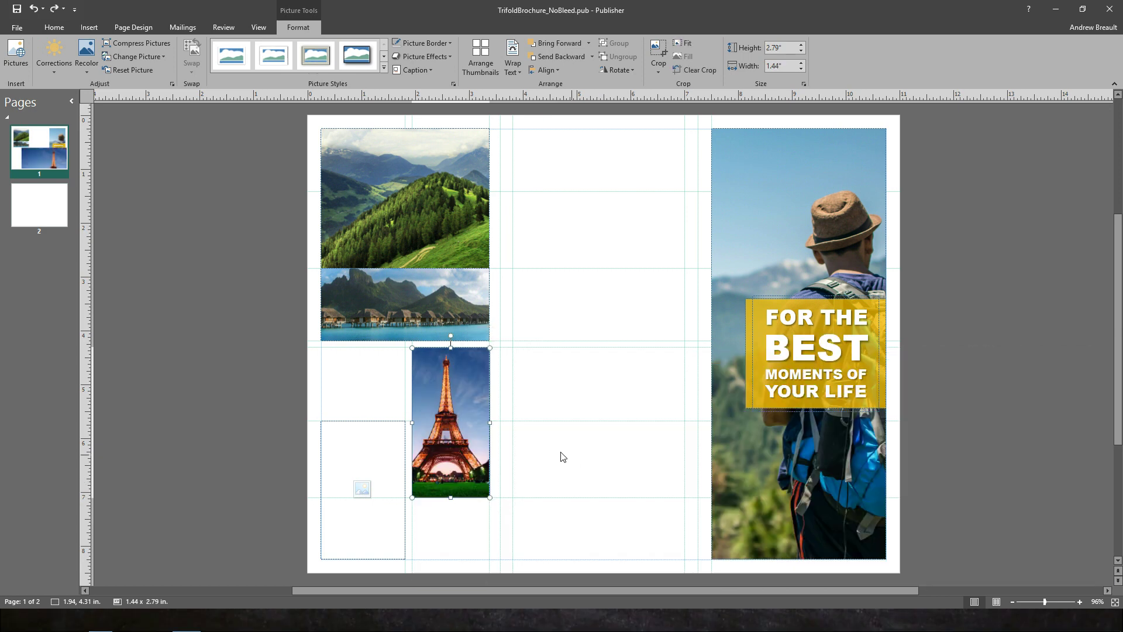
Step: Delete the Eiffel Tower image and re-insert it into the emptied 1.44 × 2.79 in frame
{"action": "right_click", "coordinate": [466, 380]}
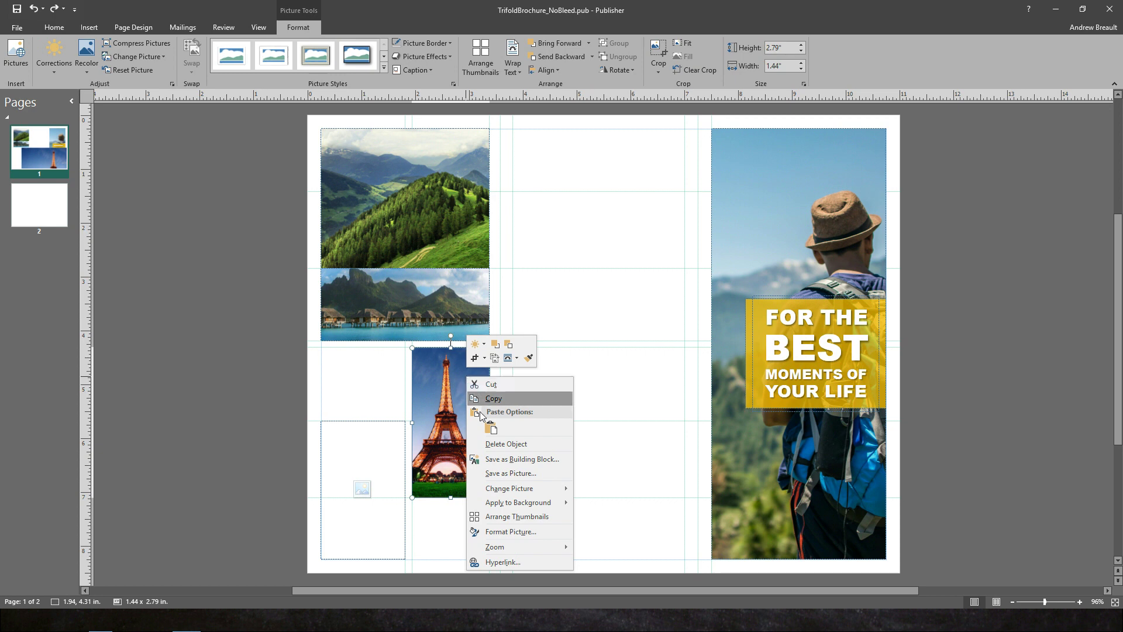
{"action": "key", "text": "Escape"}
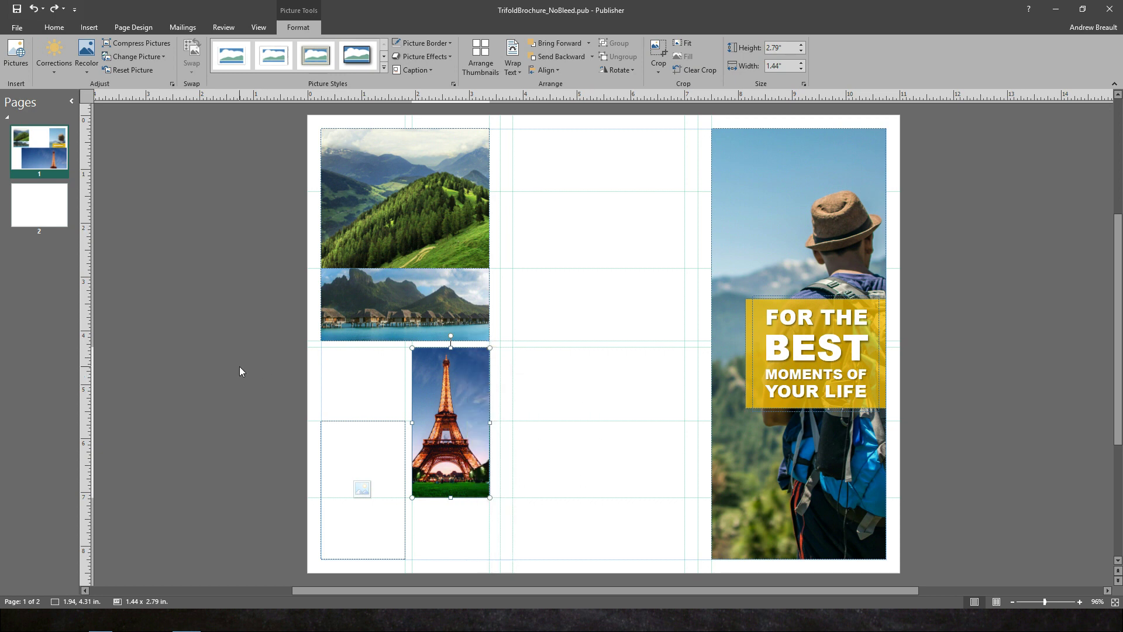
{"action": "key", "text": "Tab"}
{"action": "key", "text": "Tab"}
{"action": "key", "text": "Delete"}
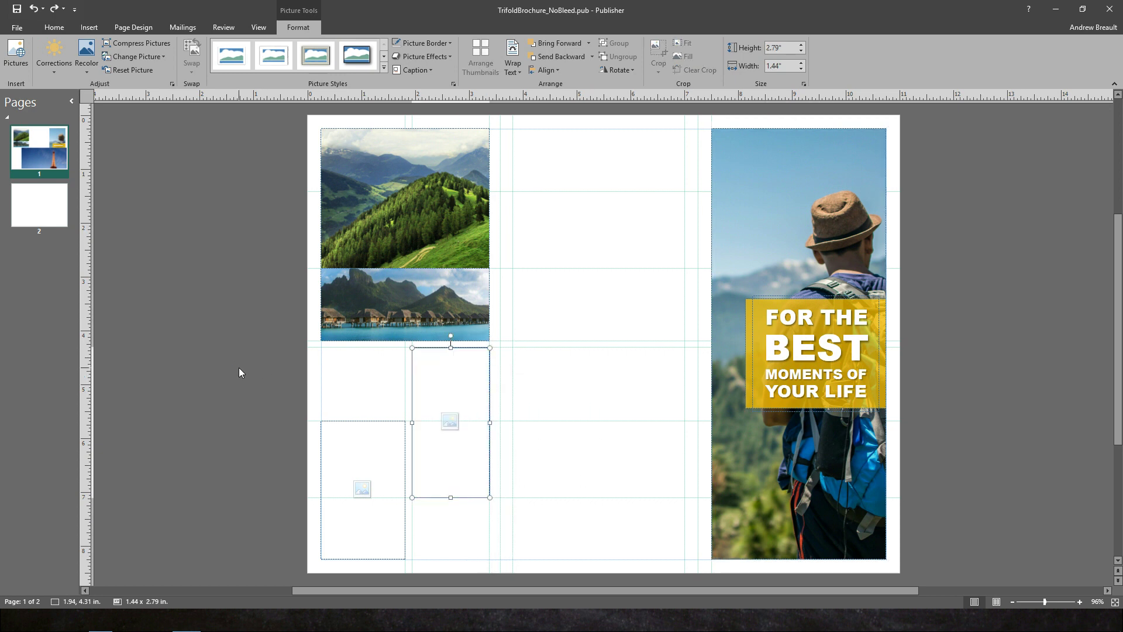
{"action": "left_click", "coordinate": [453, 426]}
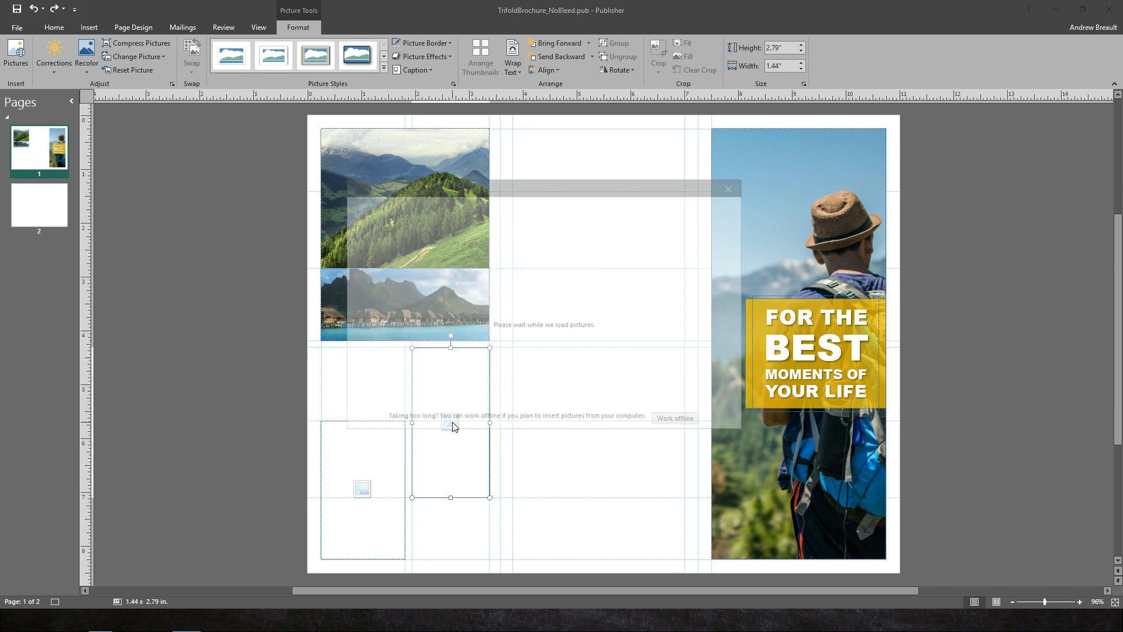
{"action": "left_click", "coordinate": [439, 248]}
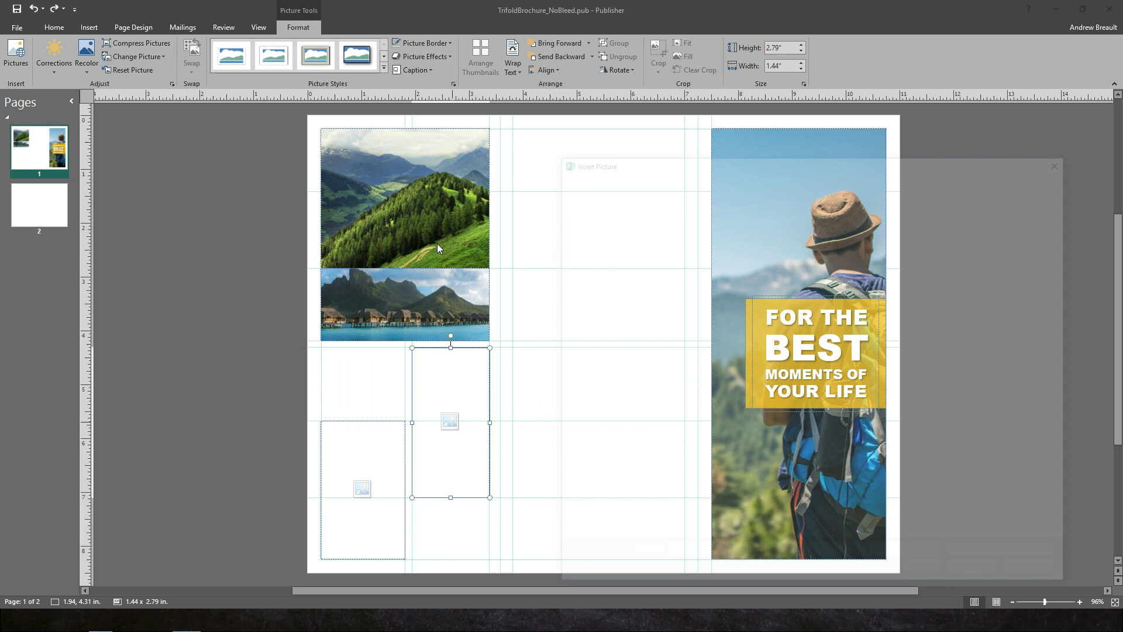
{"action": "double_click", "coordinate": [883, 238]}
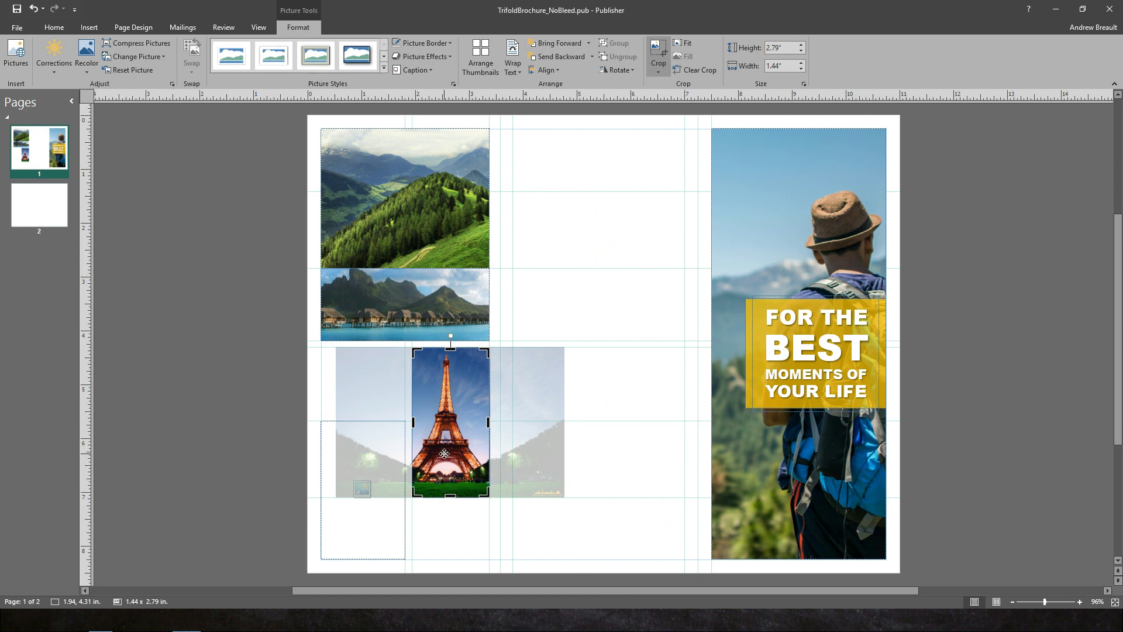
Step: Nudge the Eiffel Tower slightly right within its crop and finish cropping
{"action": "left_click", "coordinate": [445, 452]}
{"action": "left_click_drag", "start_coordinate": [444, 452], "coordinate": [448, 451]}
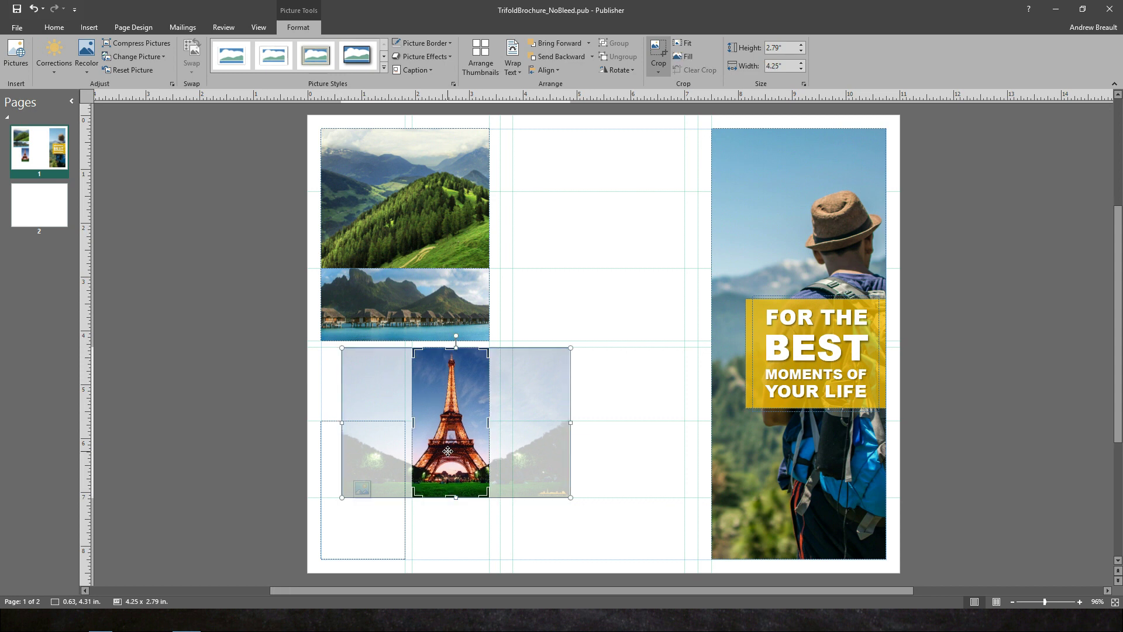
{"action": "left_click", "coordinate": [220, 418]}
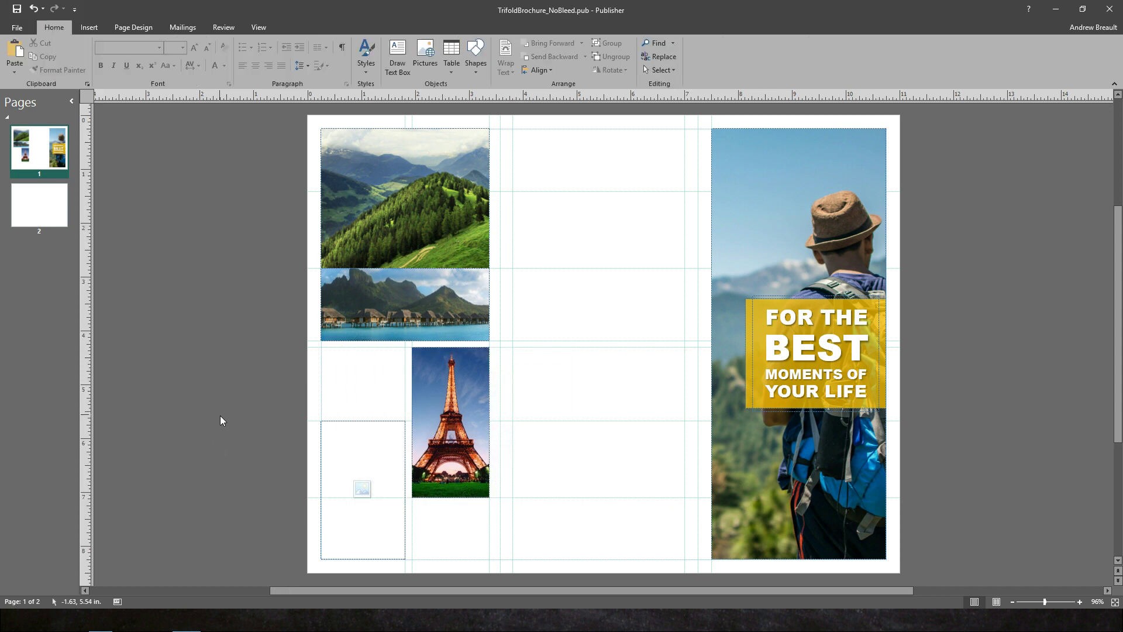
Step: Insert Image4.jpg, the Colosseum, into the lower-left frame and shift it left within the crop
{"action": "left_click", "coordinate": [363, 493]}
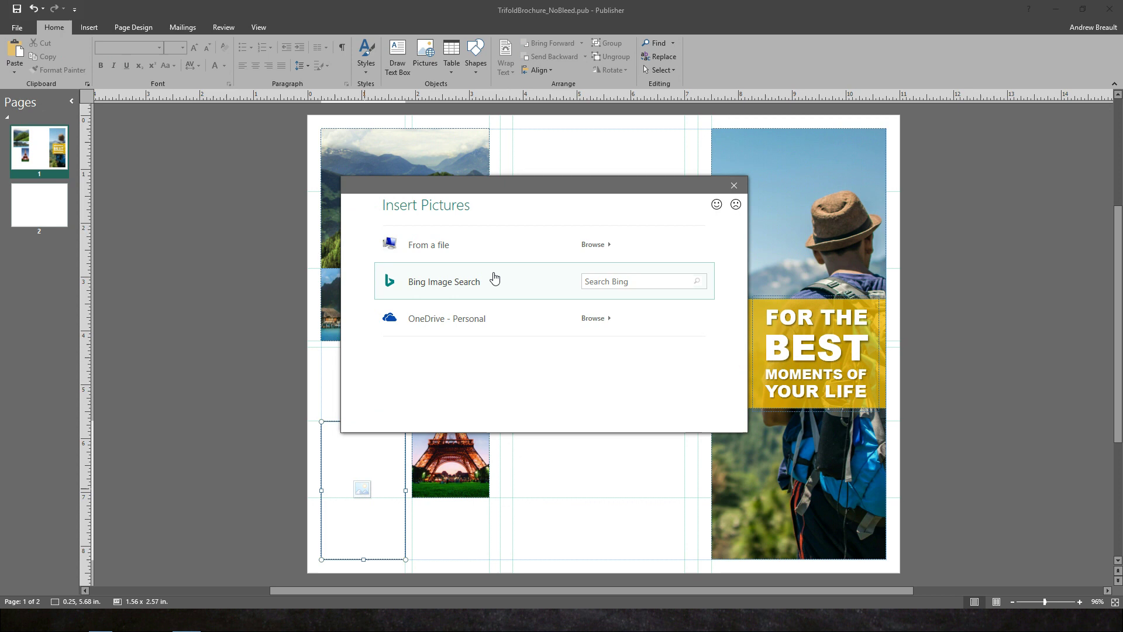
{"action": "left_click", "coordinate": [459, 250]}
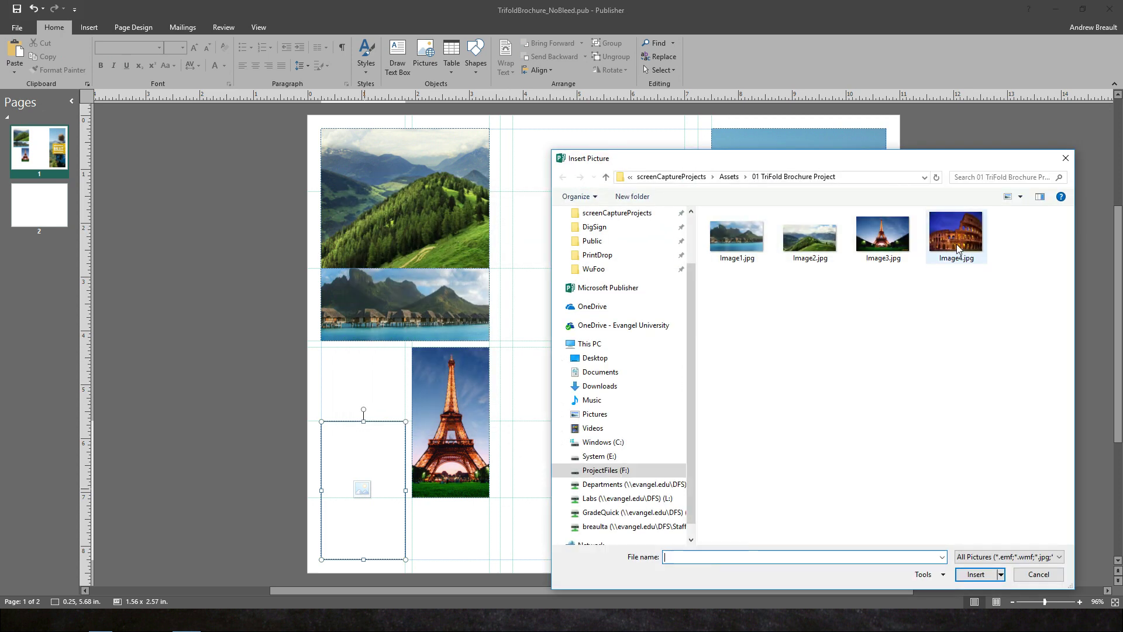
{"action": "left_click", "coordinate": [957, 233]}
{"action": "double_click", "coordinate": [957, 233]}
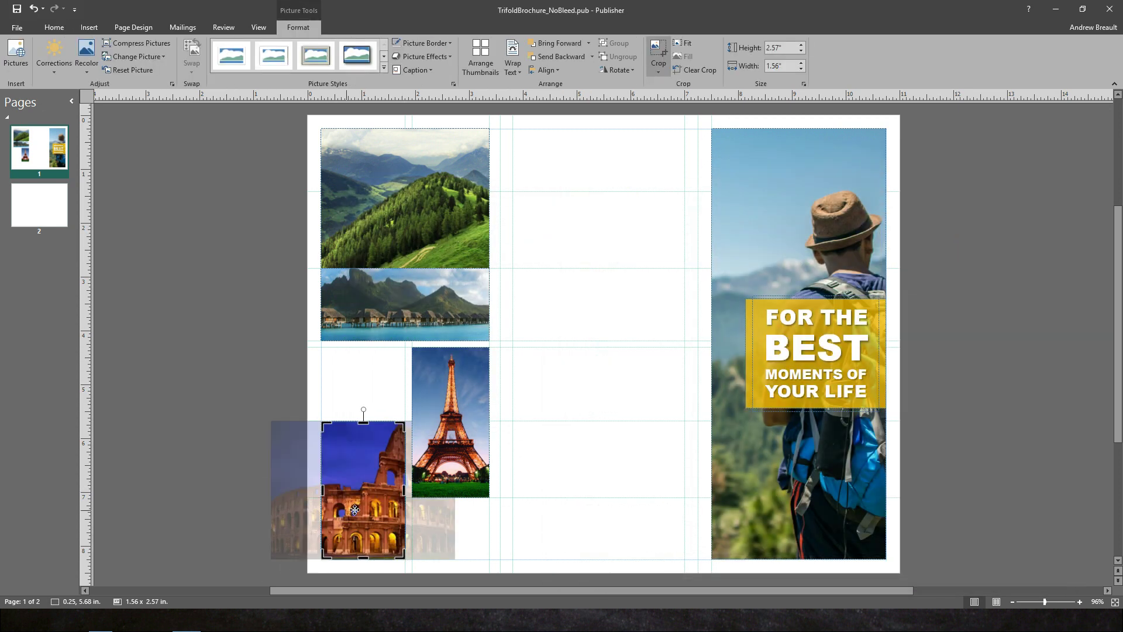
{"action": "left_click_drag", "start_coordinate": [355, 509], "coordinate": [342, 507]}
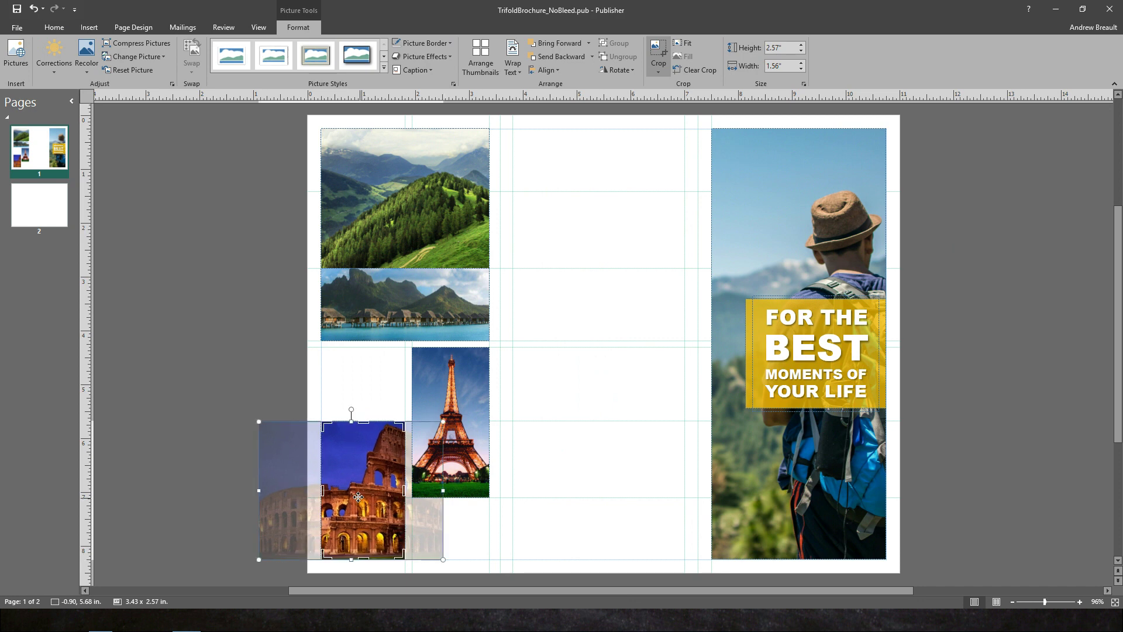
{"action": "left_click", "coordinate": [243, 339]}
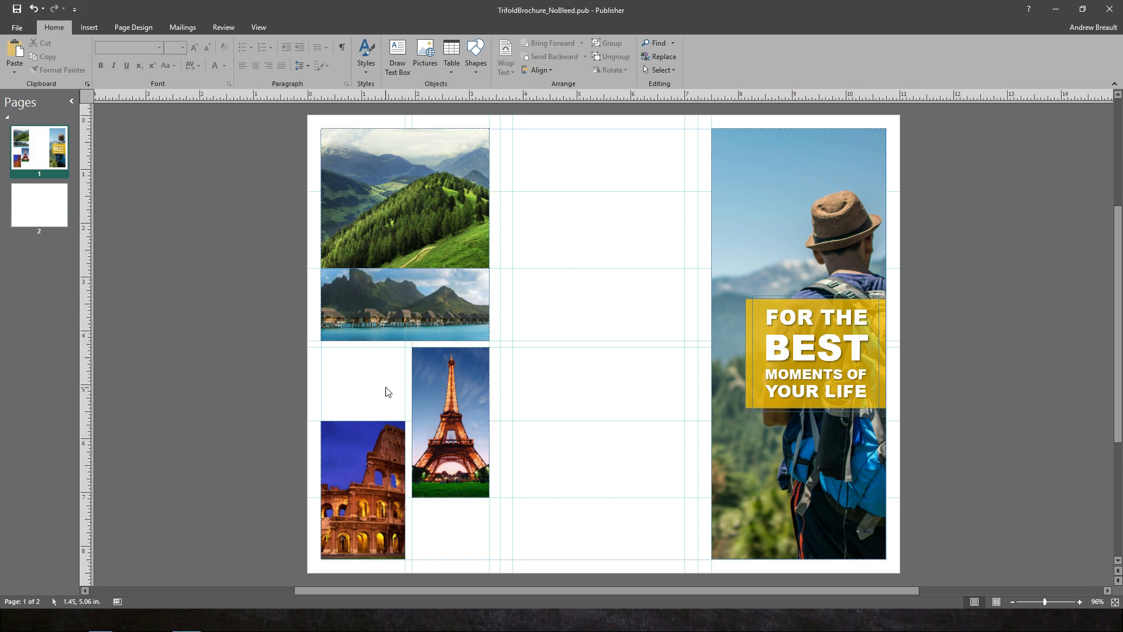
Step: Draw a thin 3.5 × 0.13 in rectangle across the photo column beneath the lagoon photo
{"action": "key", "text": "super+Tab"}
{"action": "left_click", "coordinate": [479, 54]}
{"action": "left_click_drag", "start_coordinate": [313, 341], "coordinate": [500, 348]}
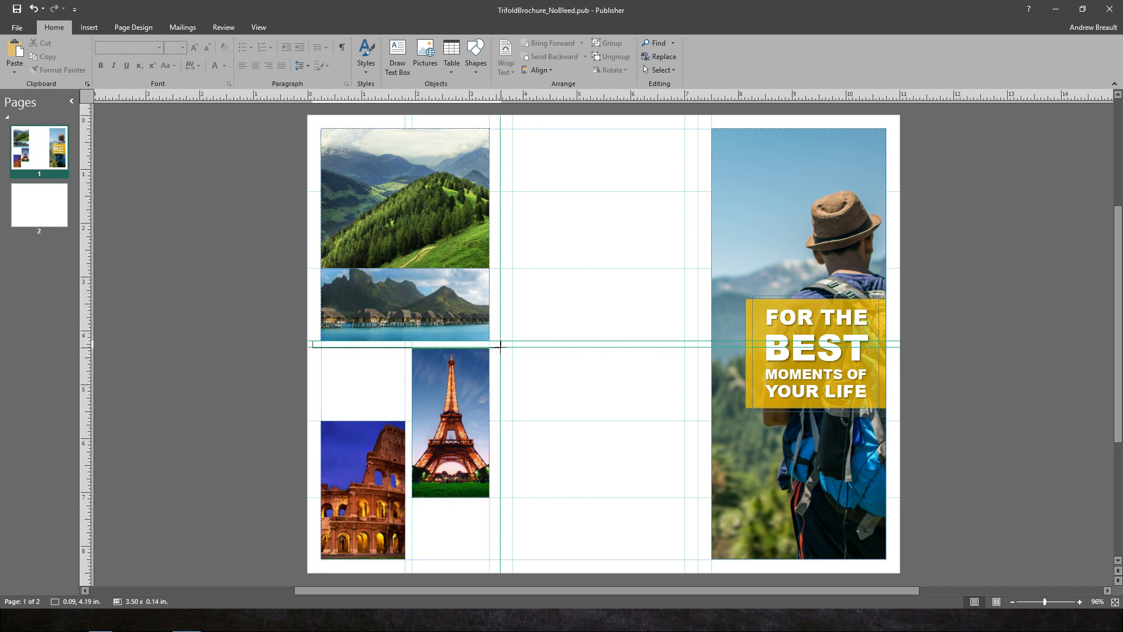
{"action": "left_click_drag", "start_coordinate": [501, 347], "coordinate": [501, 347]}
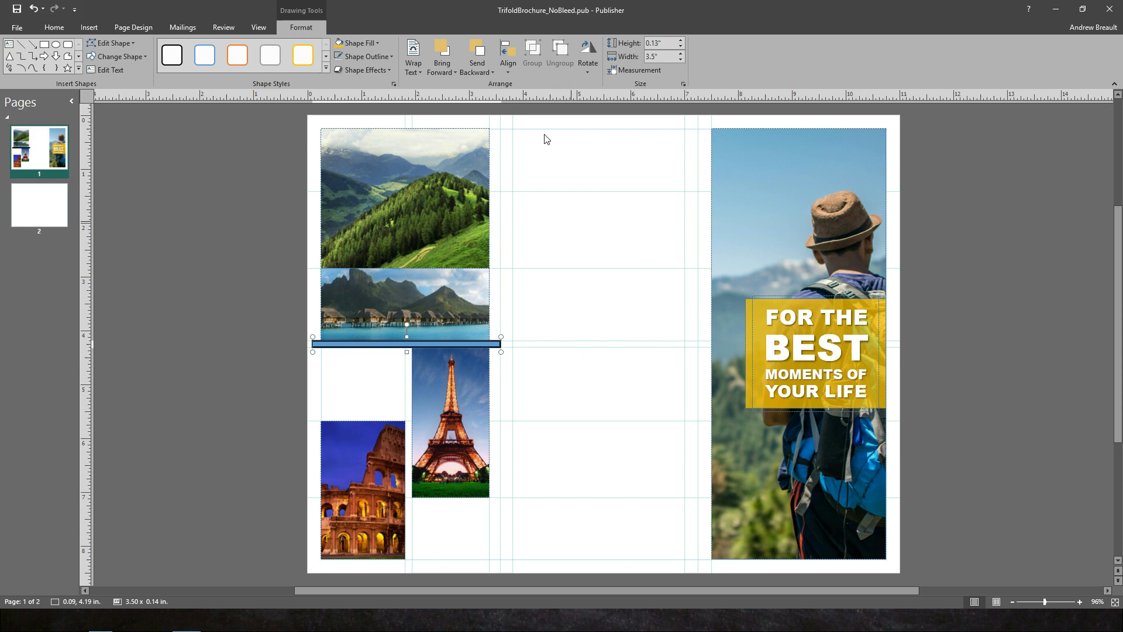
Step: Give the thin bar No Outline and a white fill, then deselect it
{"action": "left_click", "coordinate": [389, 58]}
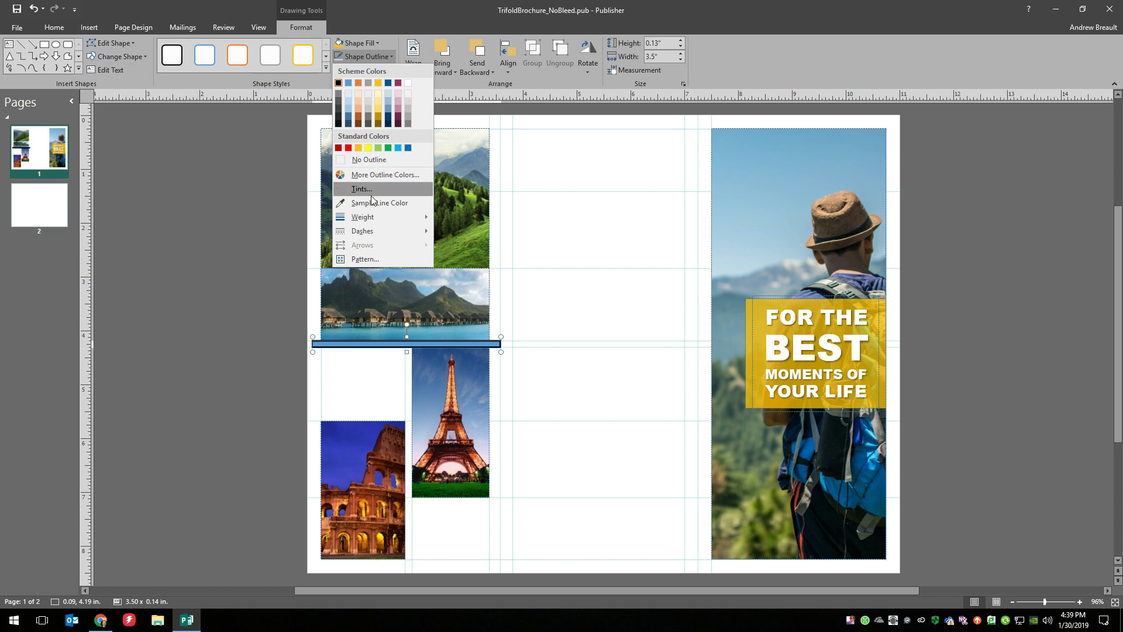
{"action": "left_click", "coordinate": [367, 160]}
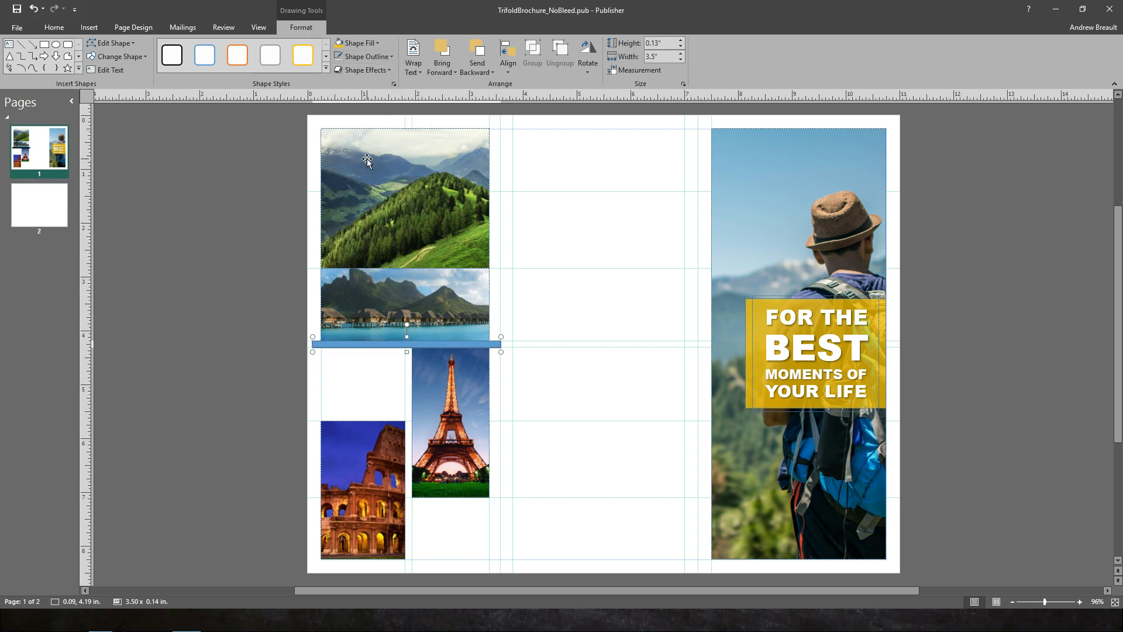
{"action": "left_click", "coordinate": [378, 43]}
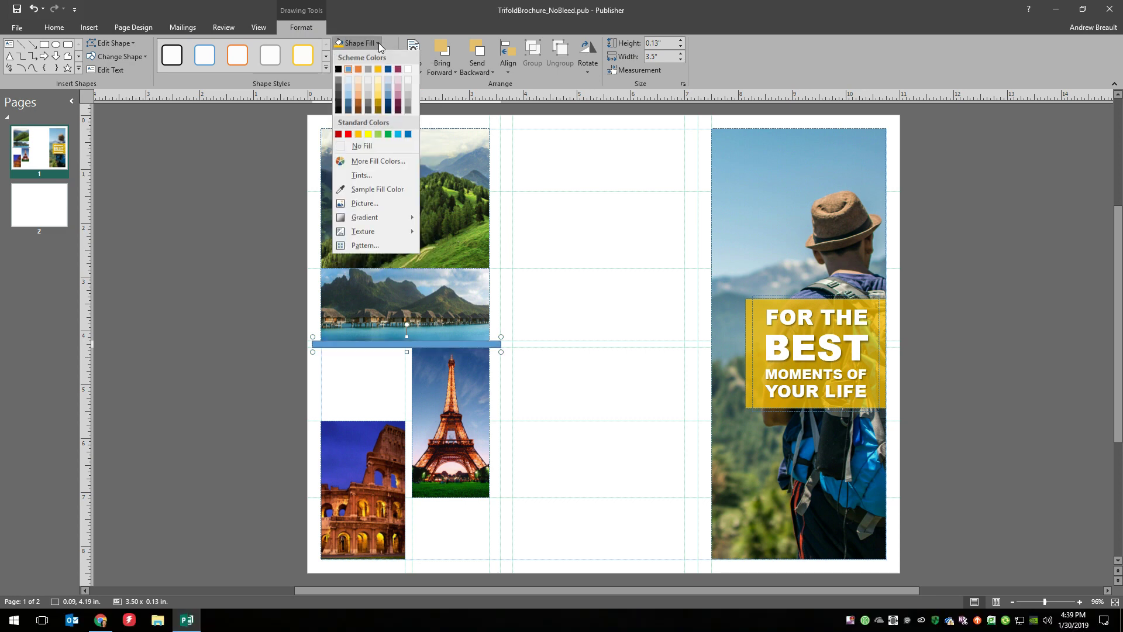
{"action": "left_click", "coordinate": [408, 71]}
{"action": "left_click", "coordinate": [278, 356]}
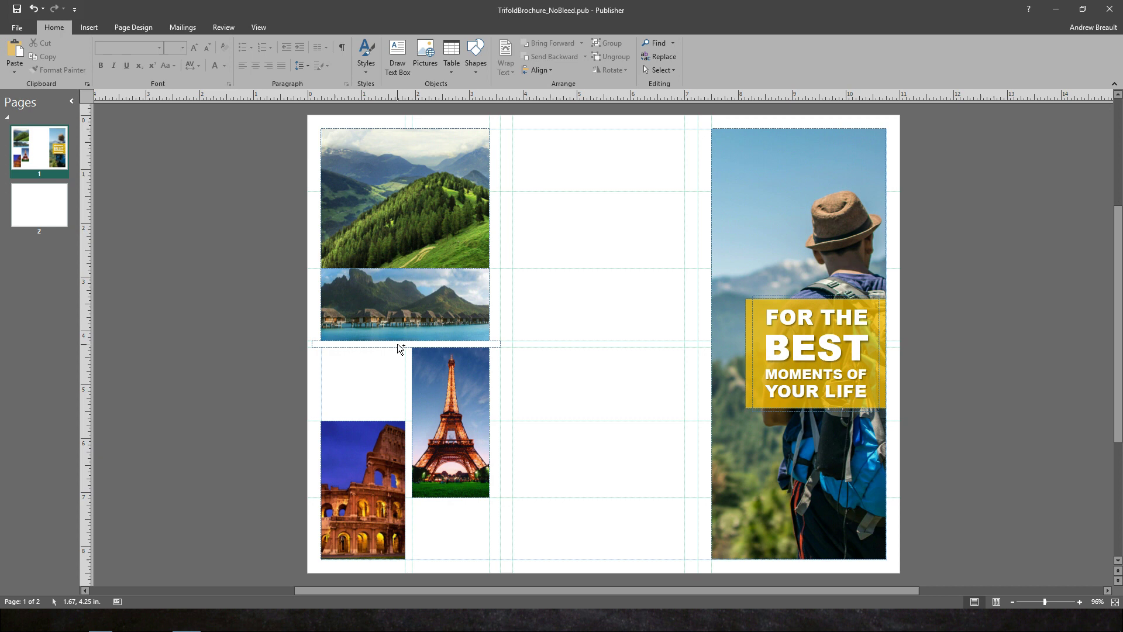
Step: Ctrl-drag copies of the white bar to the bay photo's top edge, across the mountain photo, and the lower rows
{"action": "left_click_drag", "start_coordinate": [397, 345], "coordinate": [416, 268]}
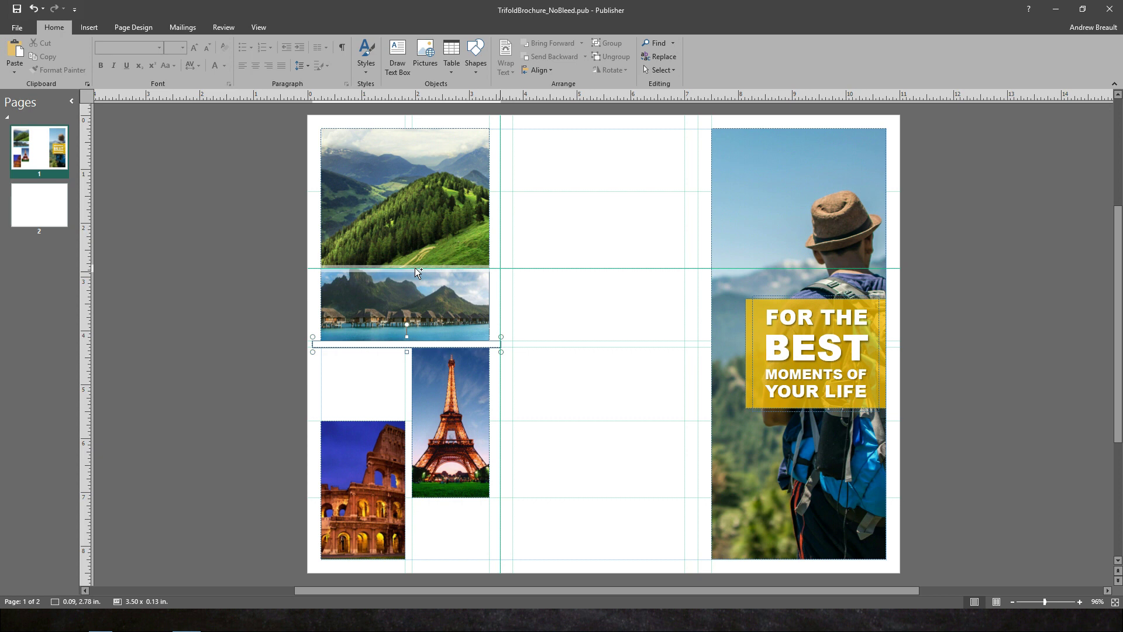
{"action": "left_click_drag", "start_coordinate": [415, 268], "coordinate": [416, 268]}
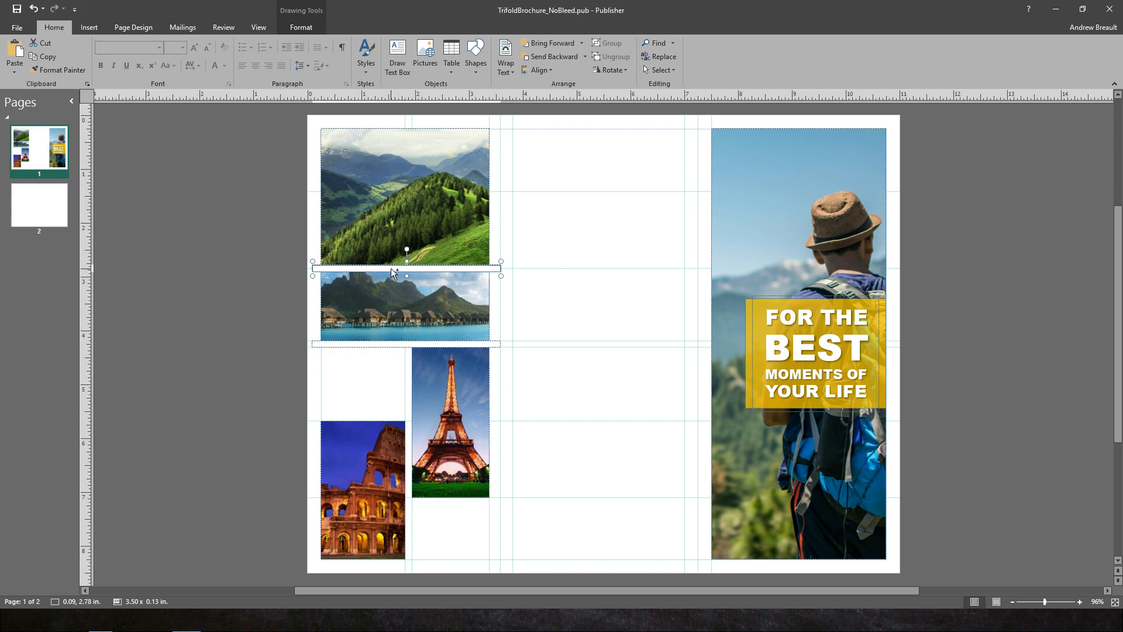
{"action": "left_click_drag", "start_coordinate": [390, 268], "coordinate": [385, 192]}
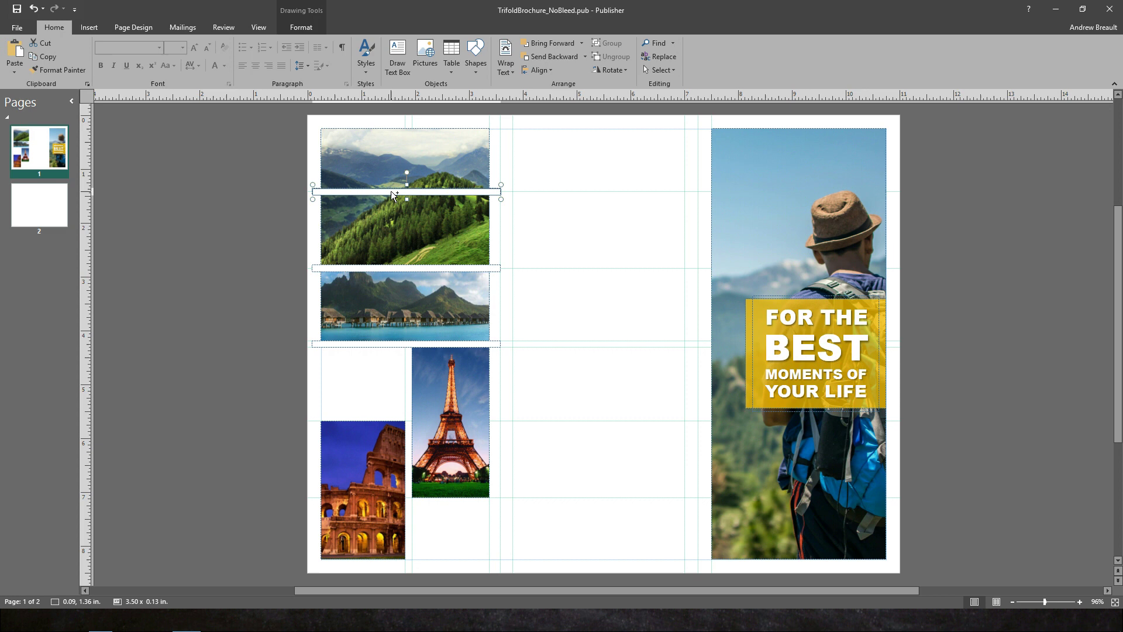
{"action": "left_click_drag", "start_coordinate": [394, 194], "coordinate": [381, 497]}
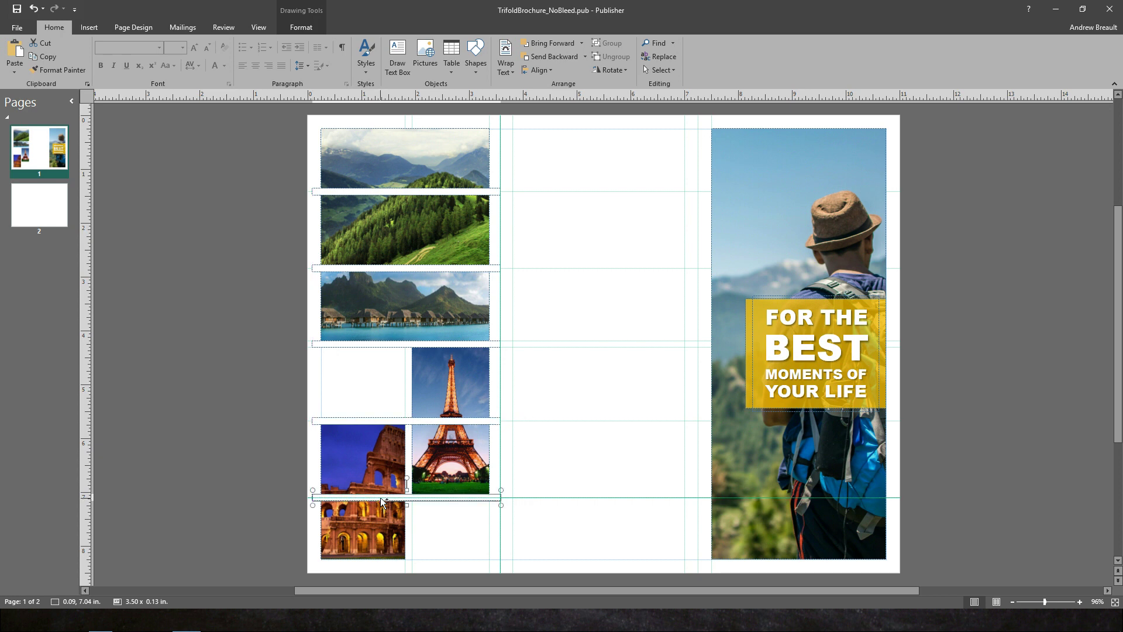
{"action": "left_click", "coordinate": [249, 364]}
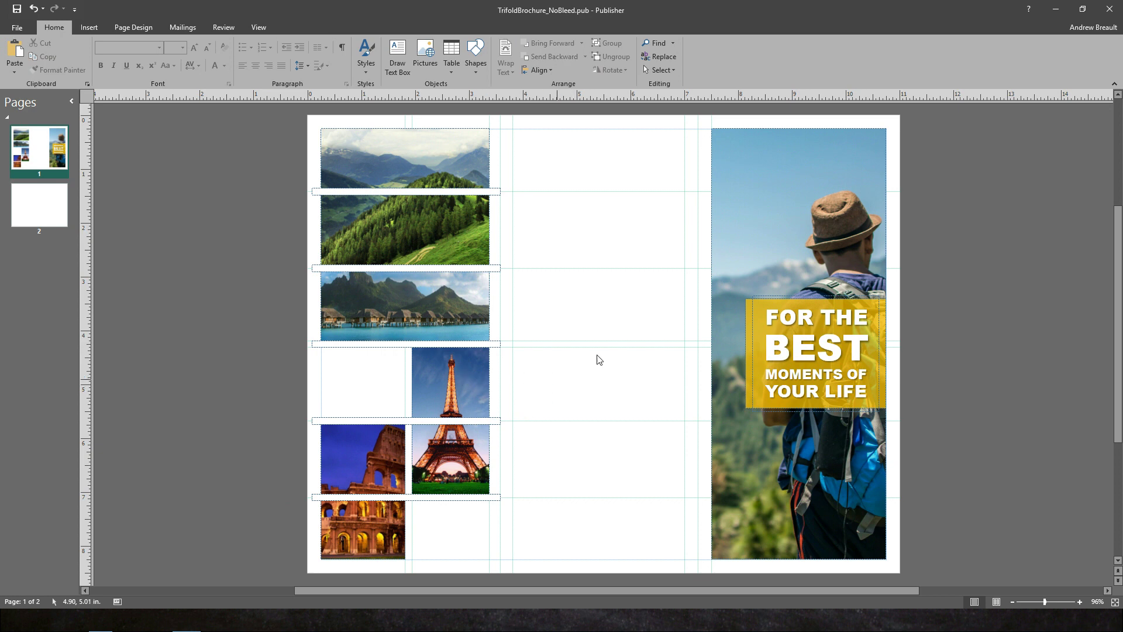
{"action": "left_click", "coordinate": [480, 55]}
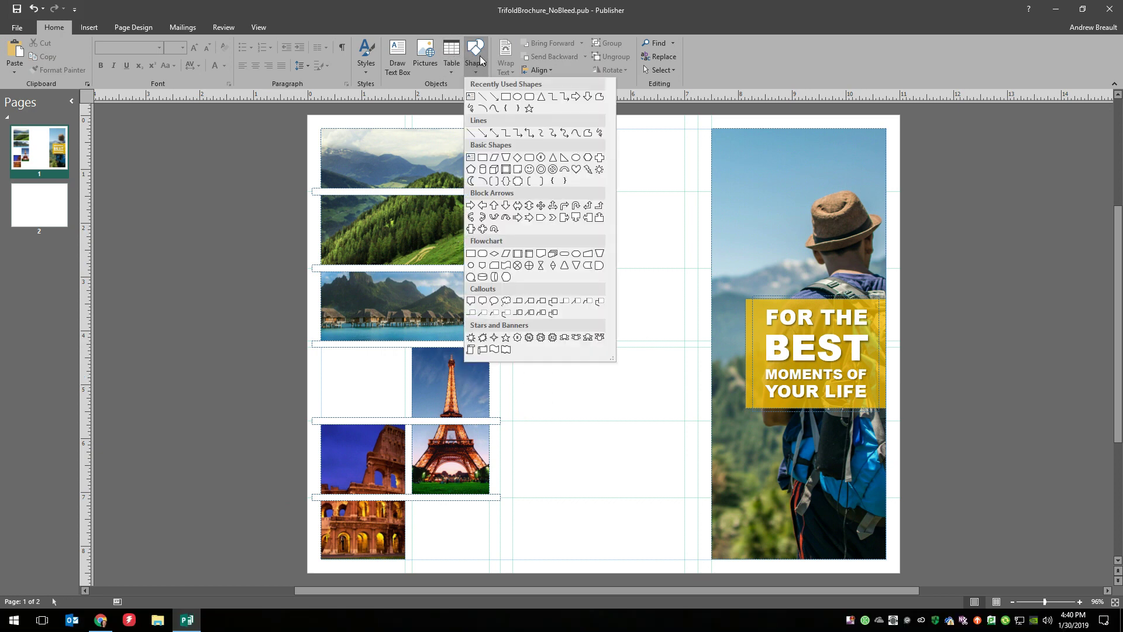
{"action": "left_click", "coordinate": [505, 97]}
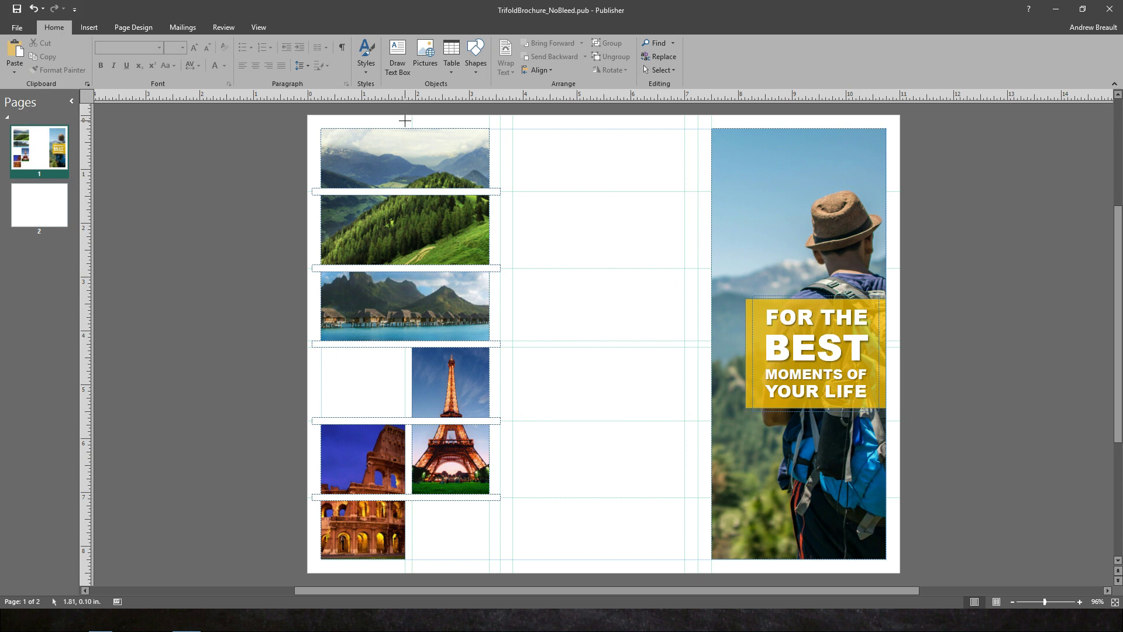
{"action": "left_click_drag", "start_coordinate": [405, 121], "coordinate": [411, 567]}
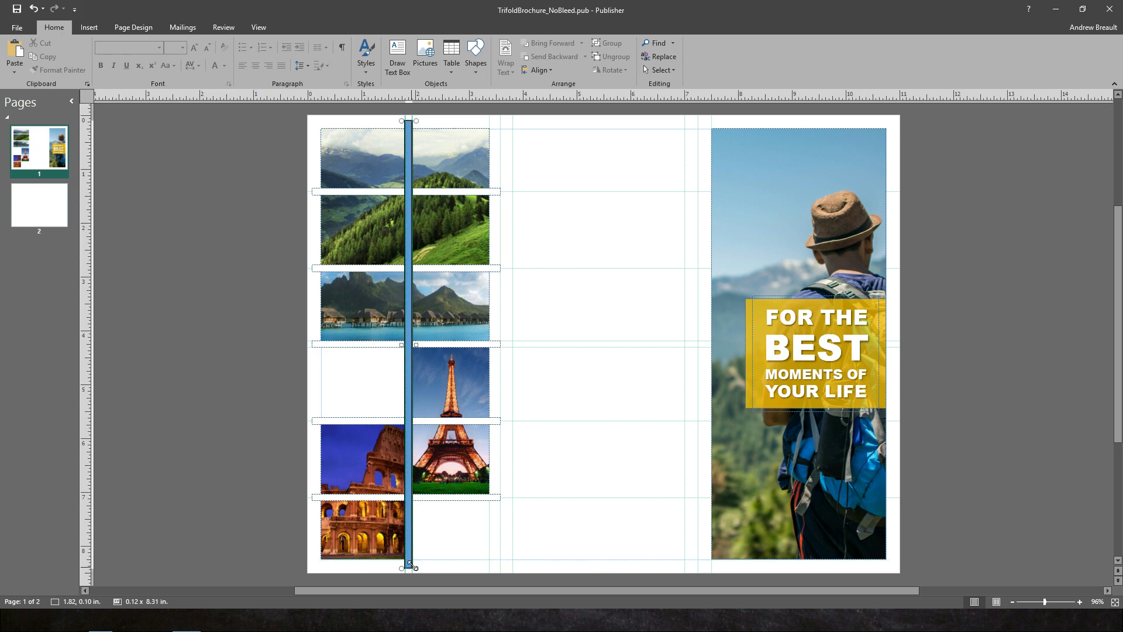
{"action": "left_click", "coordinate": [391, 57]}
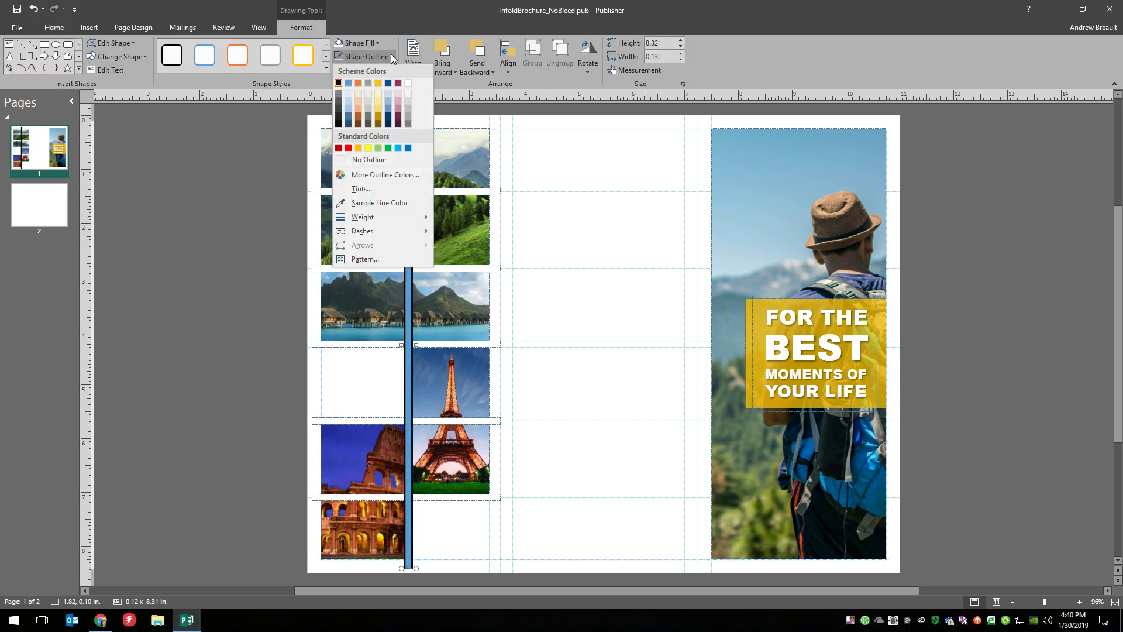
{"action": "left_click", "coordinate": [377, 160]}
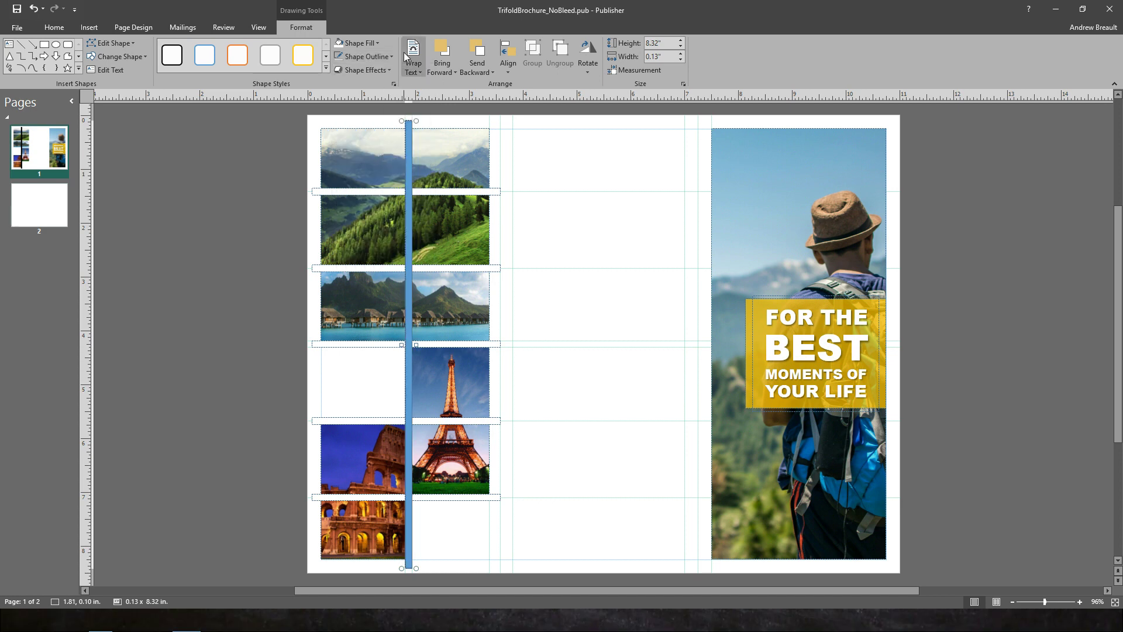
{"action": "left_click", "coordinate": [391, 56]}
{"action": "left_click", "coordinate": [376, 43]}
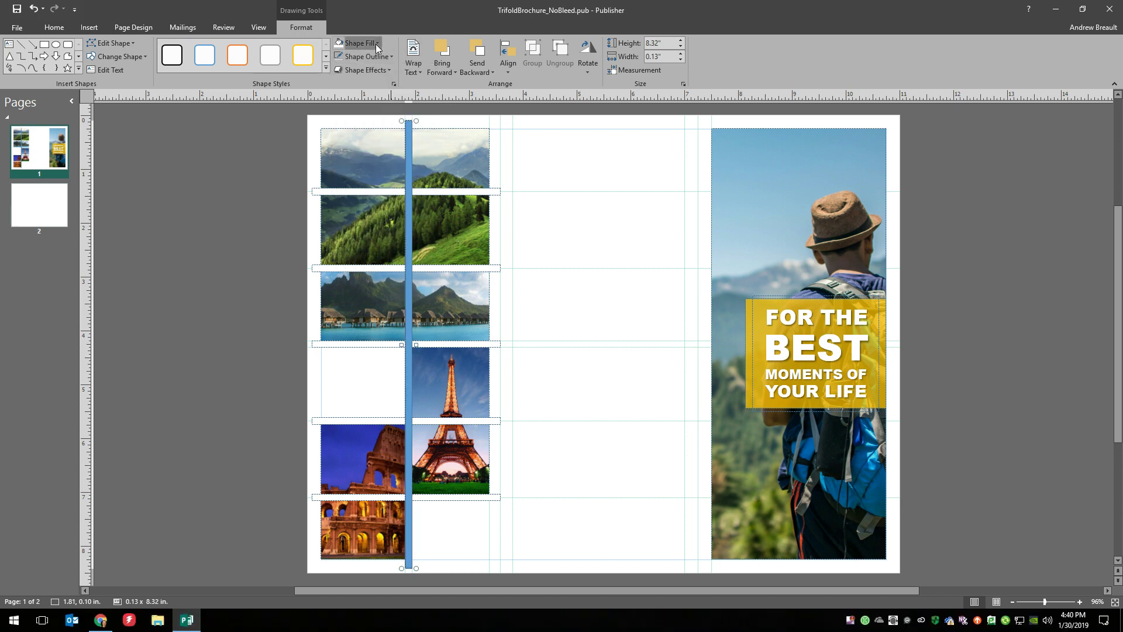
{"action": "left_click", "coordinate": [408, 70]}
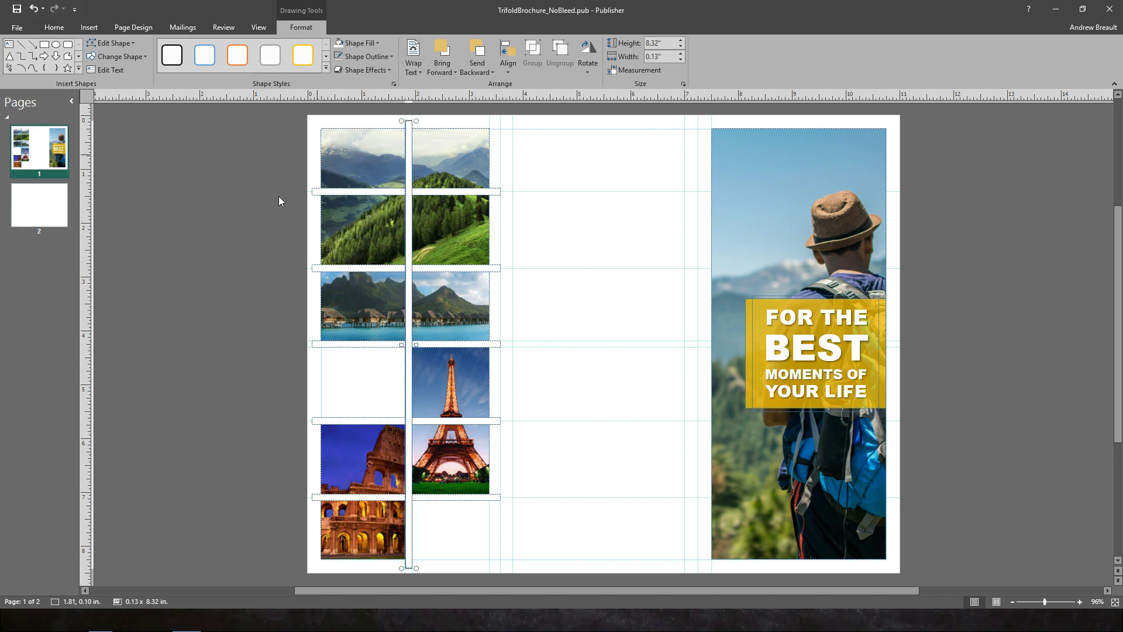
{"action": "left_click", "coordinate": [265, 233]}
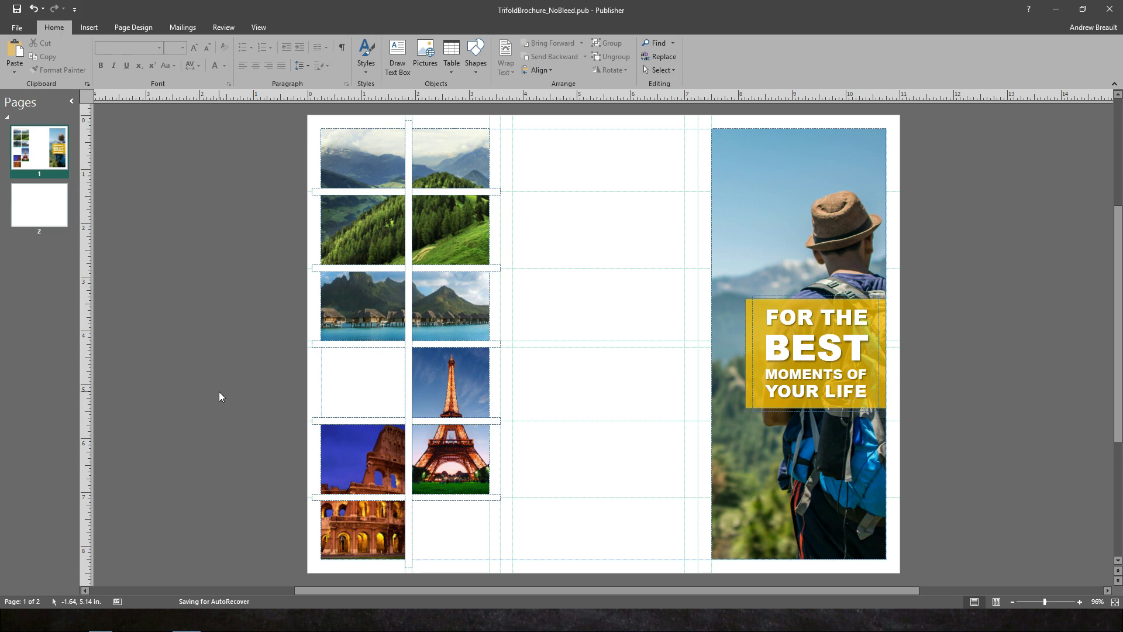
Step: Turn off Boundaries in the View options so the white-gutter photo grid shows cleanly
{"action": "left_click", "coordinate": [261, 27]}
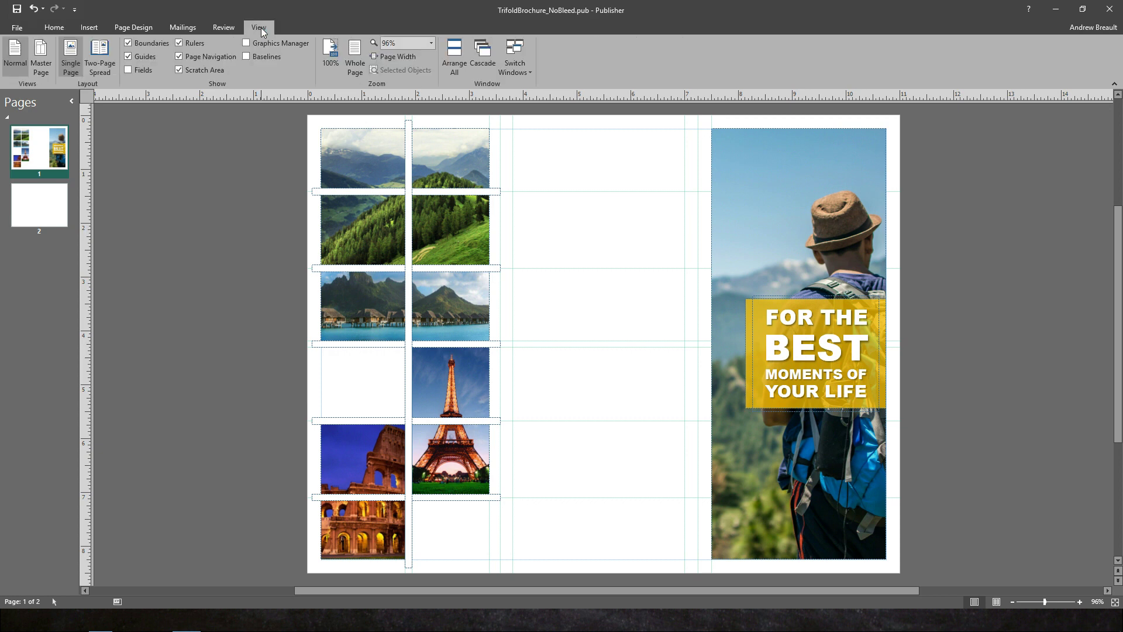
{"action": "left_click", "coordinate": [130, 43]}
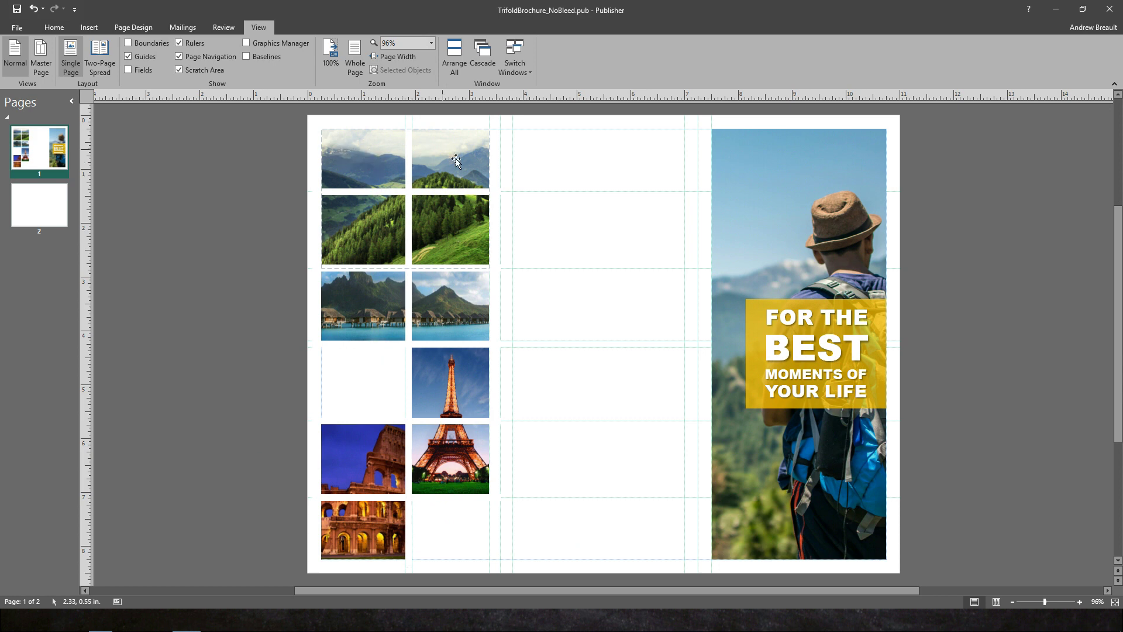
Step: Nudge the vertical white gutter strip between the photo columns slightly left
{"action": "left_click", "coordinate": [408, 160]}
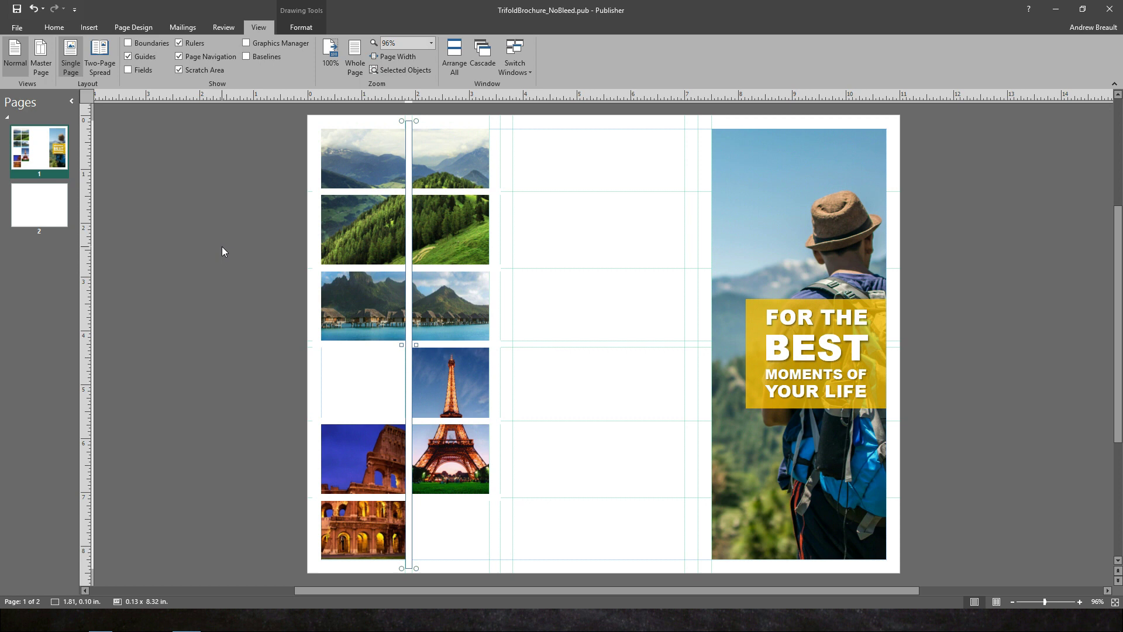
{"action": "key", "text": "Left"}
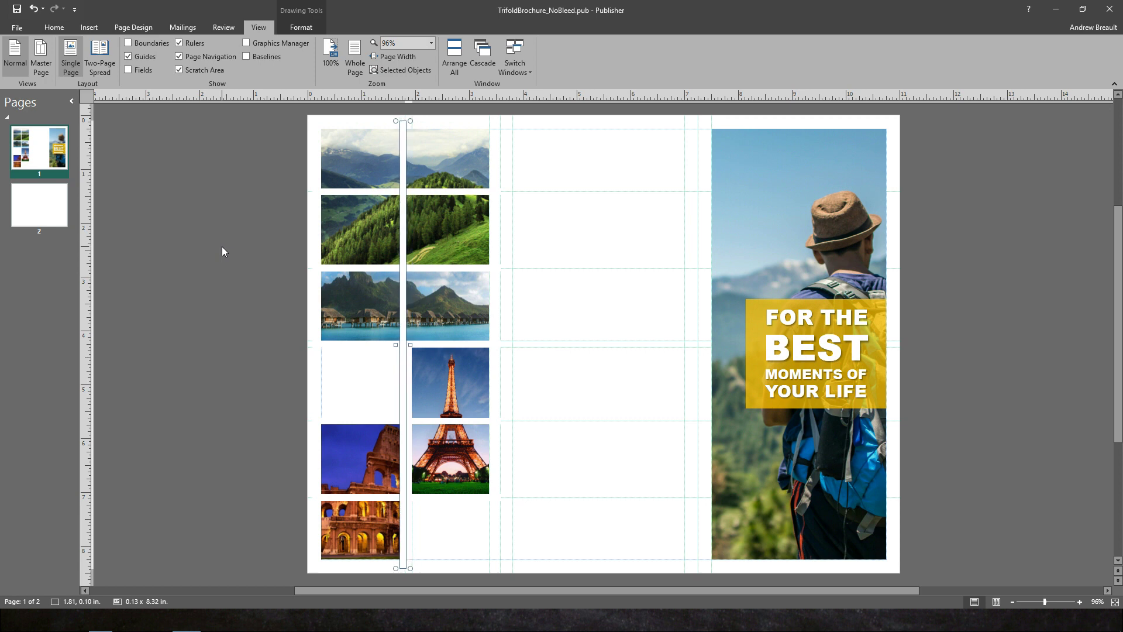
{"action": "key", "text": "alt+Right"}
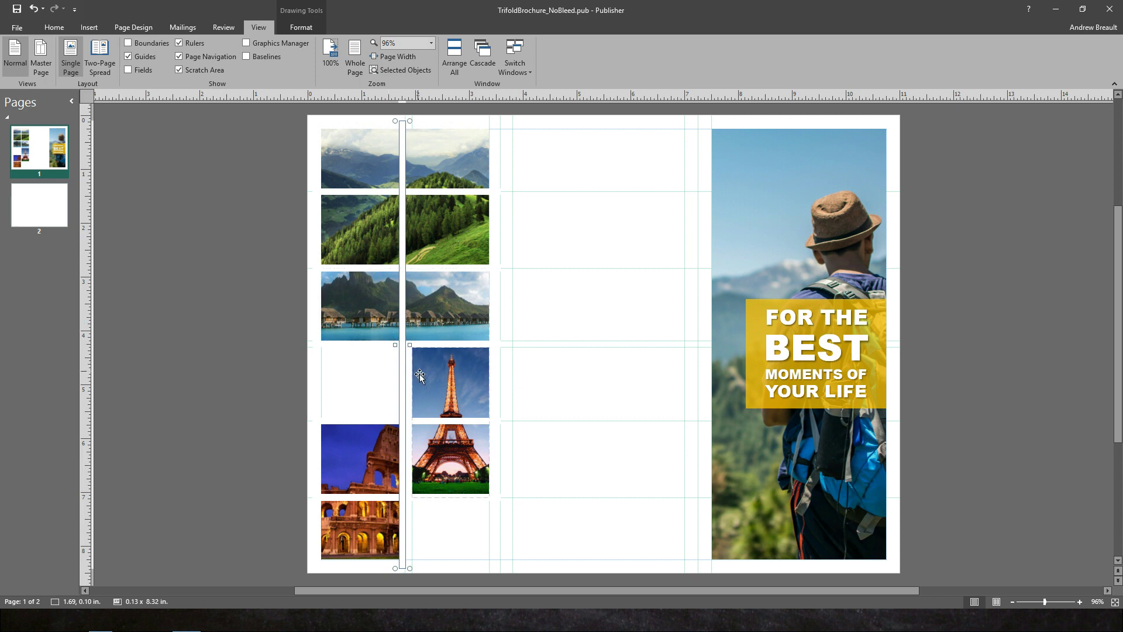
Step: Crop-extend the Eiffel Tower photo's left edge to meet the shifted gutter
{"action": "right_click", "coordinate": [447, 382]}
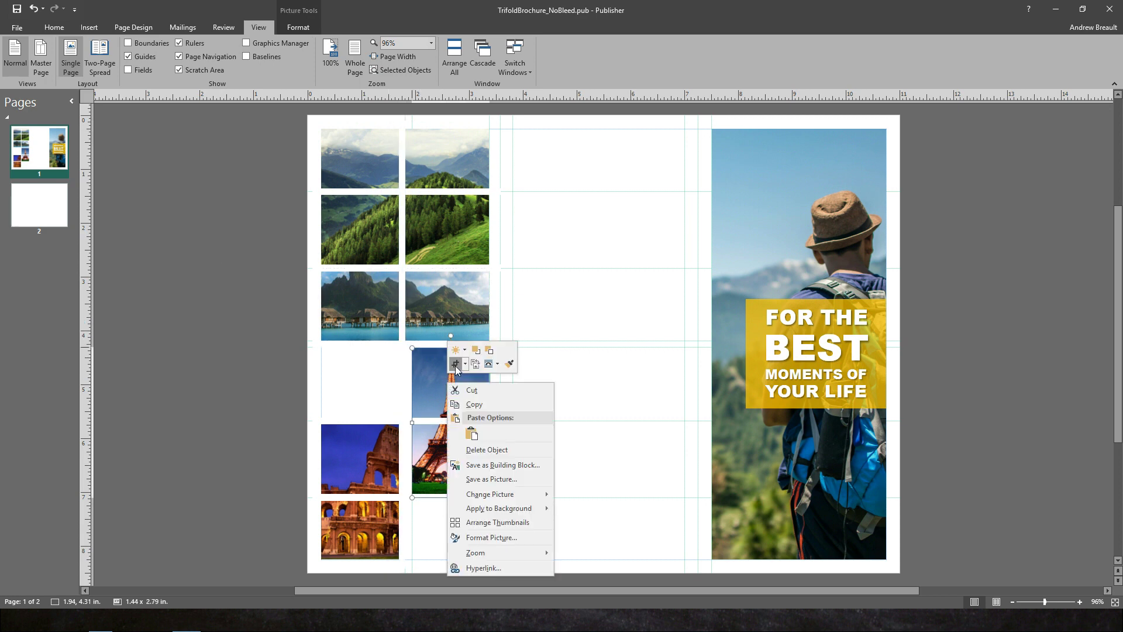
{"action": "left_click", "coordinate": [455, 363]}
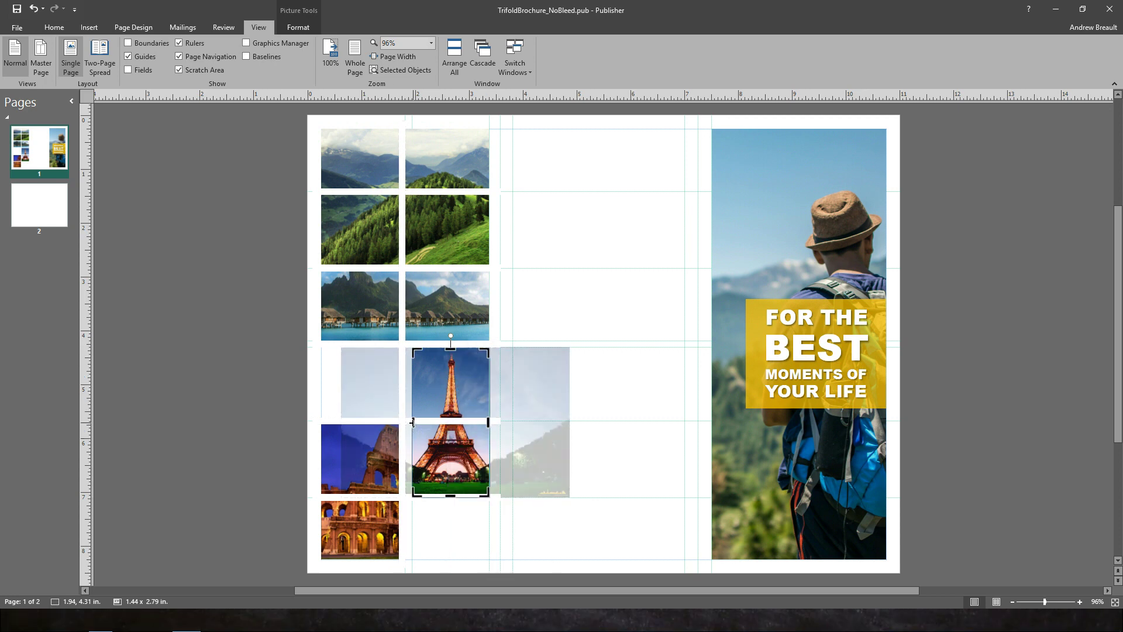
{"action": "left_click_drag", "start_coordinate": [412, 421], "coordinate": [405, 420]}
{"action": "left_click", "coordinate": [220, 351]}
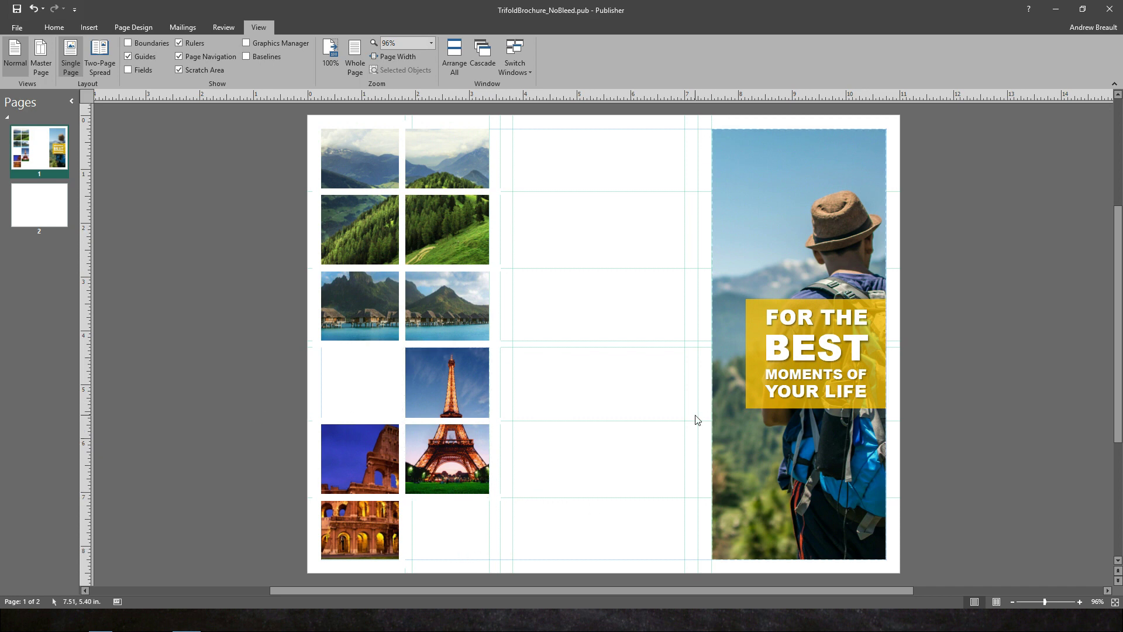
Step: Copy the hiker cover's yellow box into the grid and resize it to fill the bottom-right cell
{"action": "left_click", "coordinate": [749, 404]}
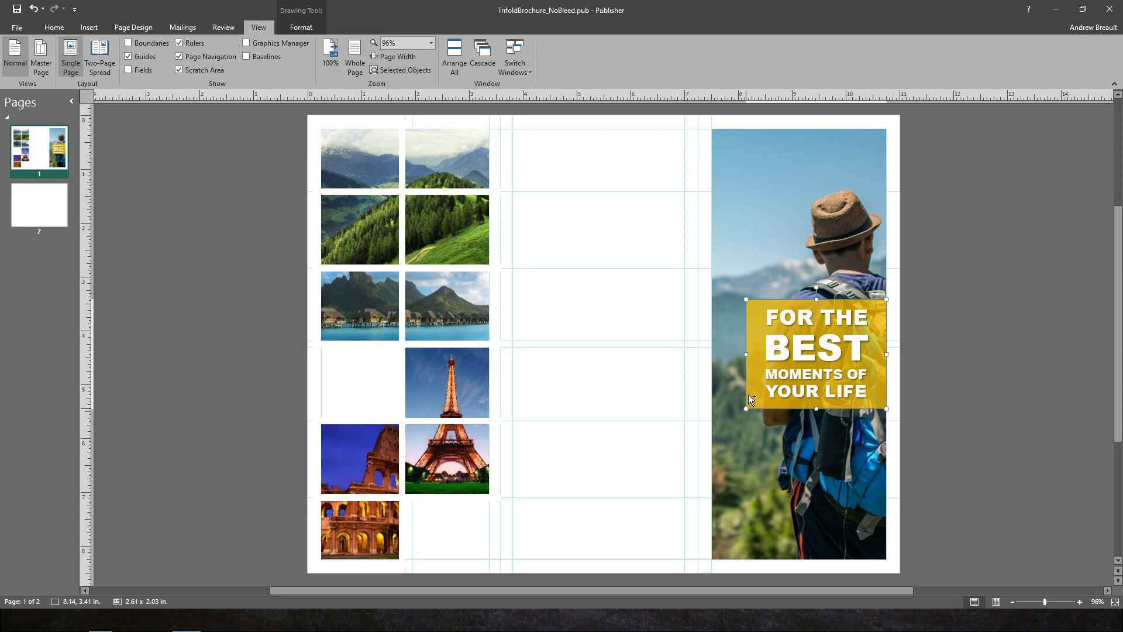
{"action": "left_click_drag", "start_coordinate": [749, 395], "coordinate": [416, 550]}
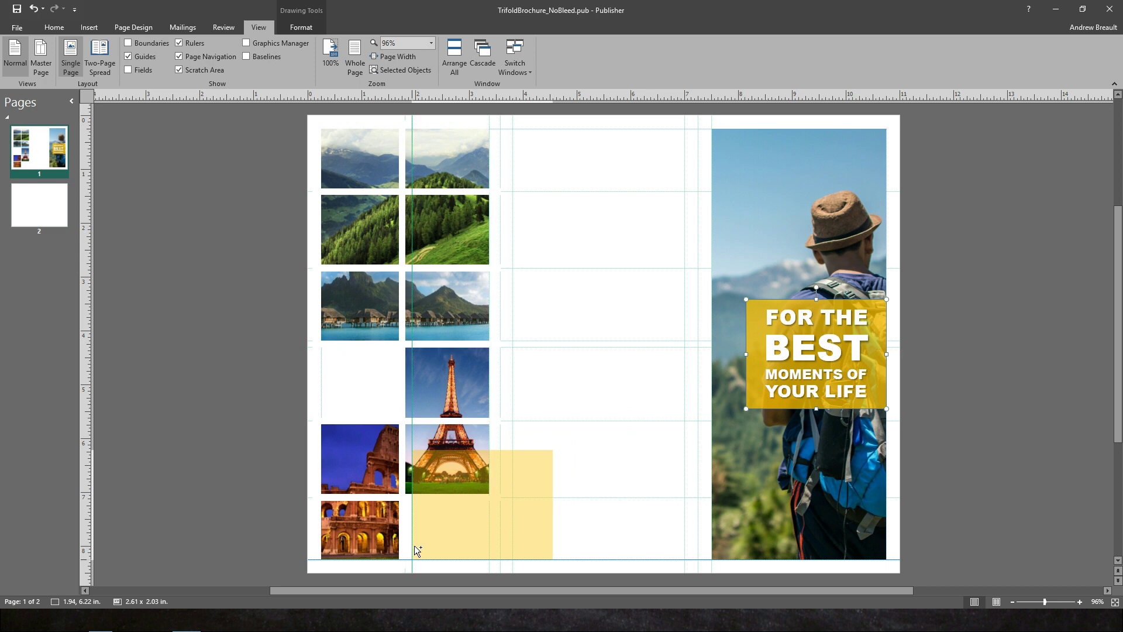
{"action": "left_click_drag", "start_coordinate": [414, 547], "coordinate": [415, 547]}
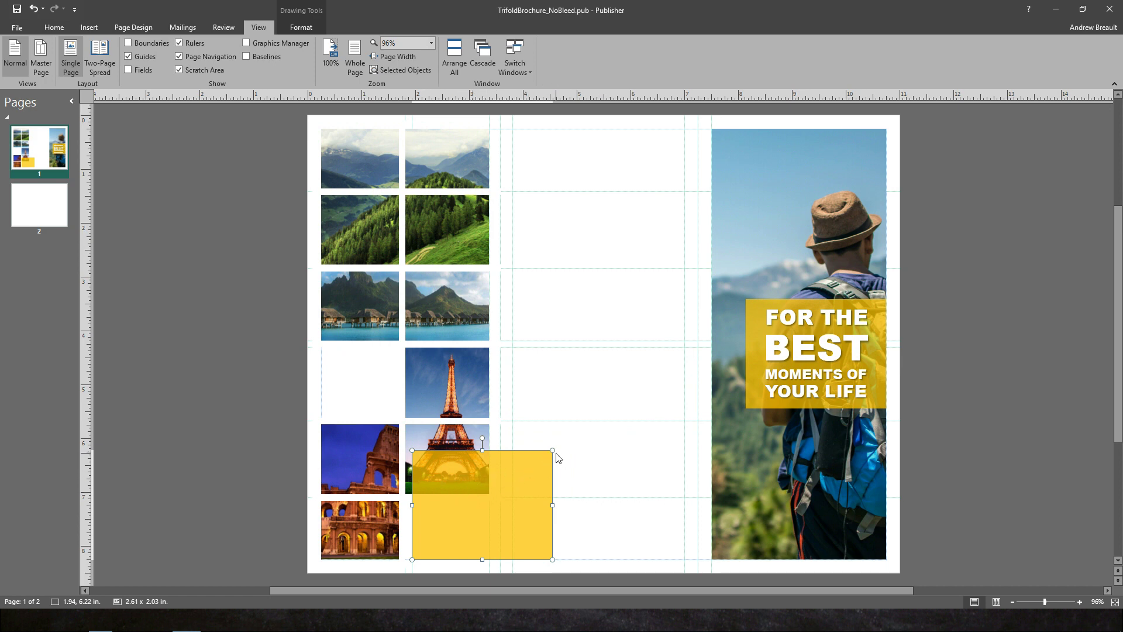
{"action": "left_click_drag", "start_coordinate": [541, 461], "coordinate": [477, 508]}
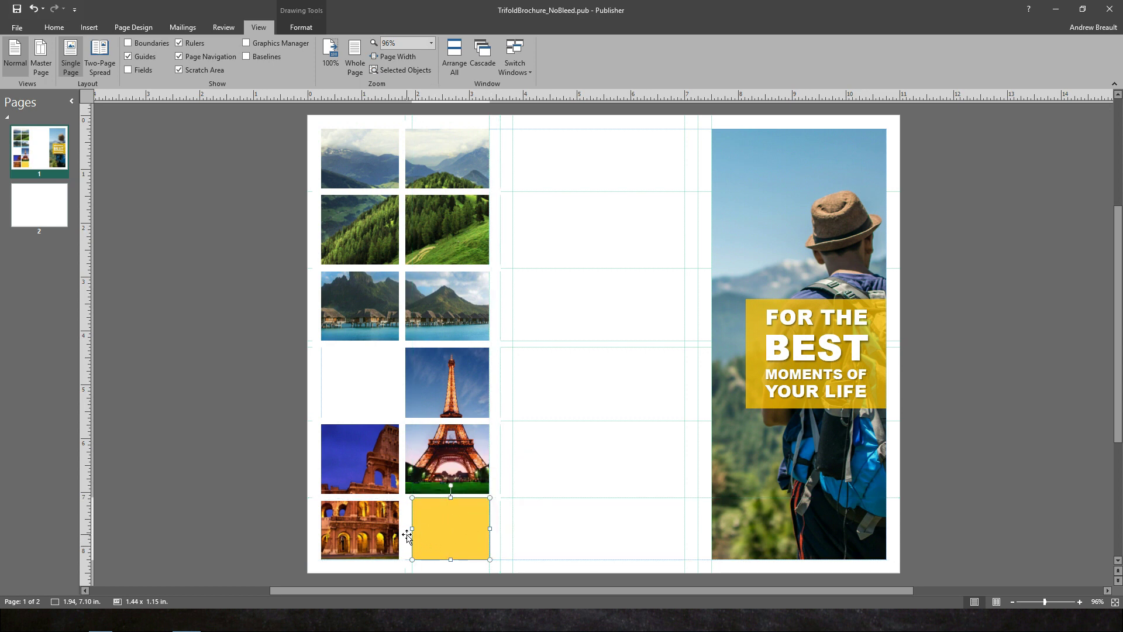
{"action": "left_click_drag", "start_coordinate": [412, 528], "coordinate": [405, 528]}
{"action": "left_click", "coordinate": [575, 524]}
{"action": "left_click", "coordinate": [456, 532]}
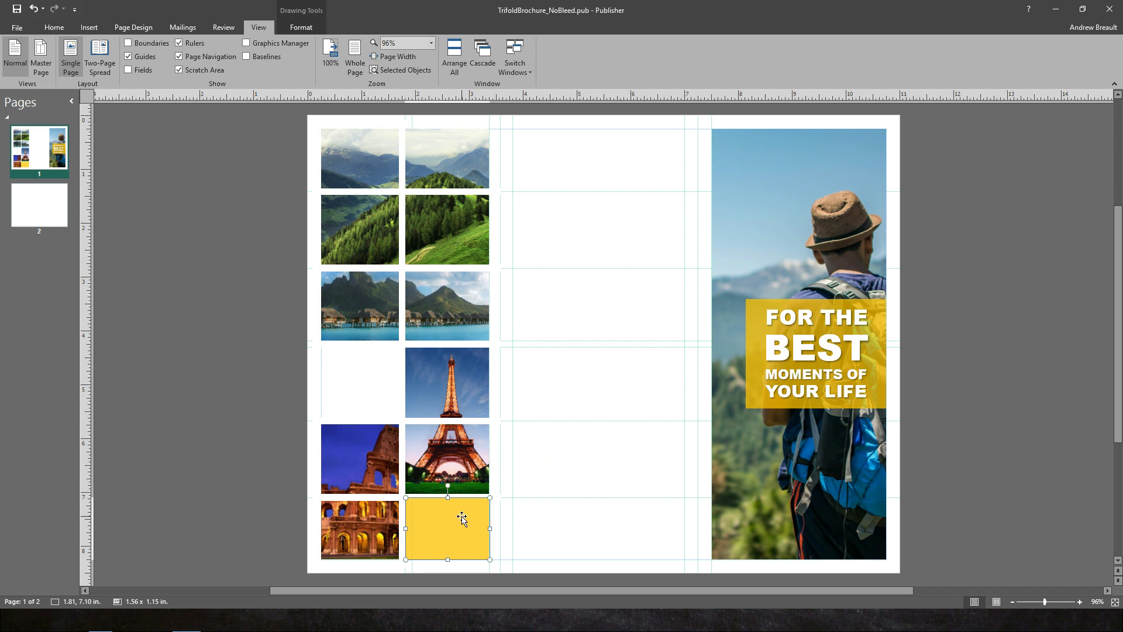
Step: Set the bottom-right yellow box's fill transparency to 0% in Format AutoShape
{"action": "right_click", "coordinate": [462, 517]}
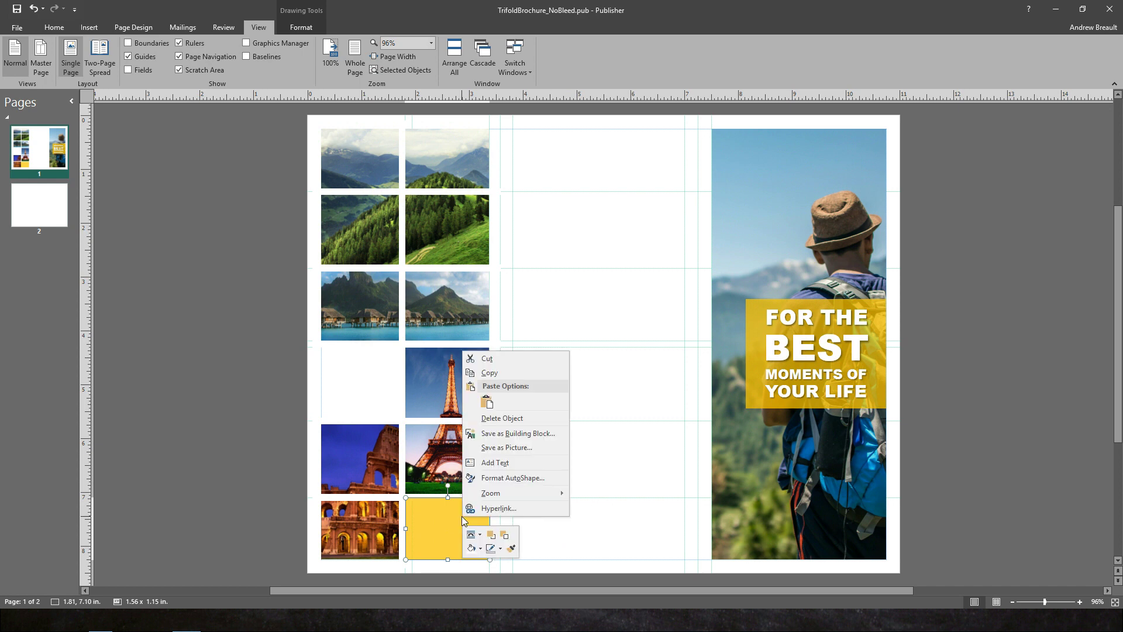
{"action": "left_click", "coordinate": [513, 477]}
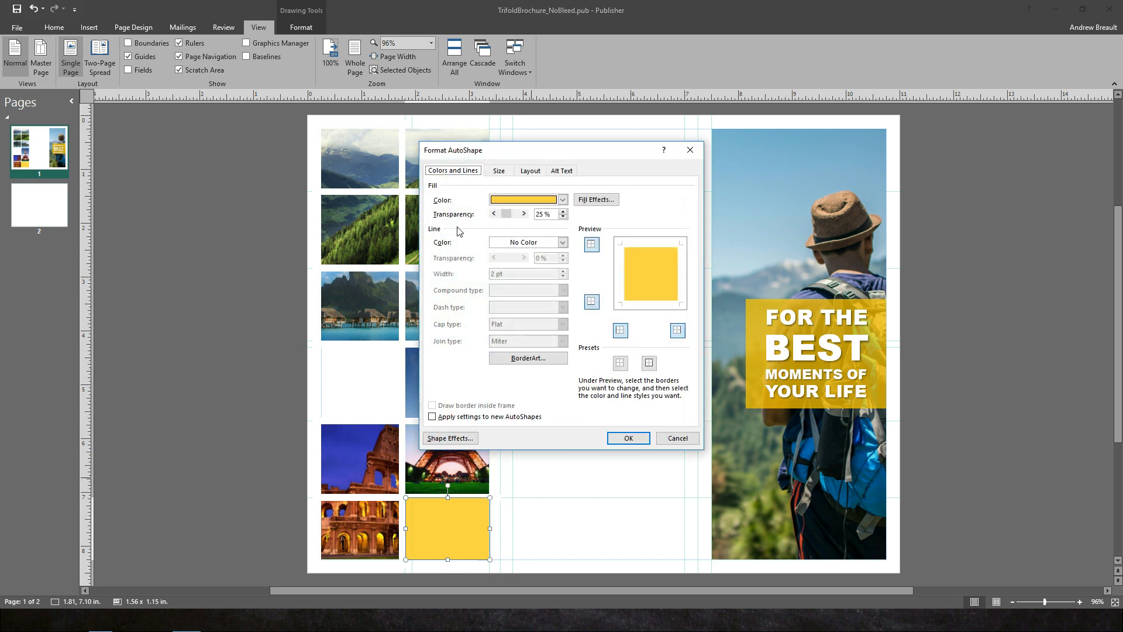
{"action": "left_click_drag", "start_coordinate": [506, 218], "coordinate": [498, 218]}
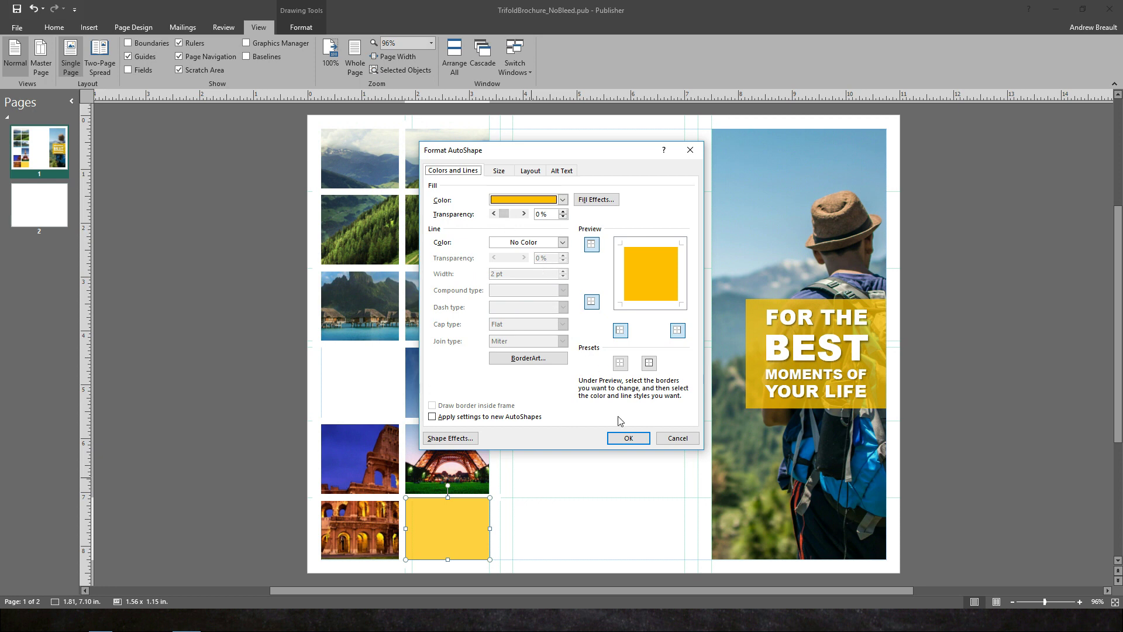
{"action": "left_click", "coordinate": [632, 440]}
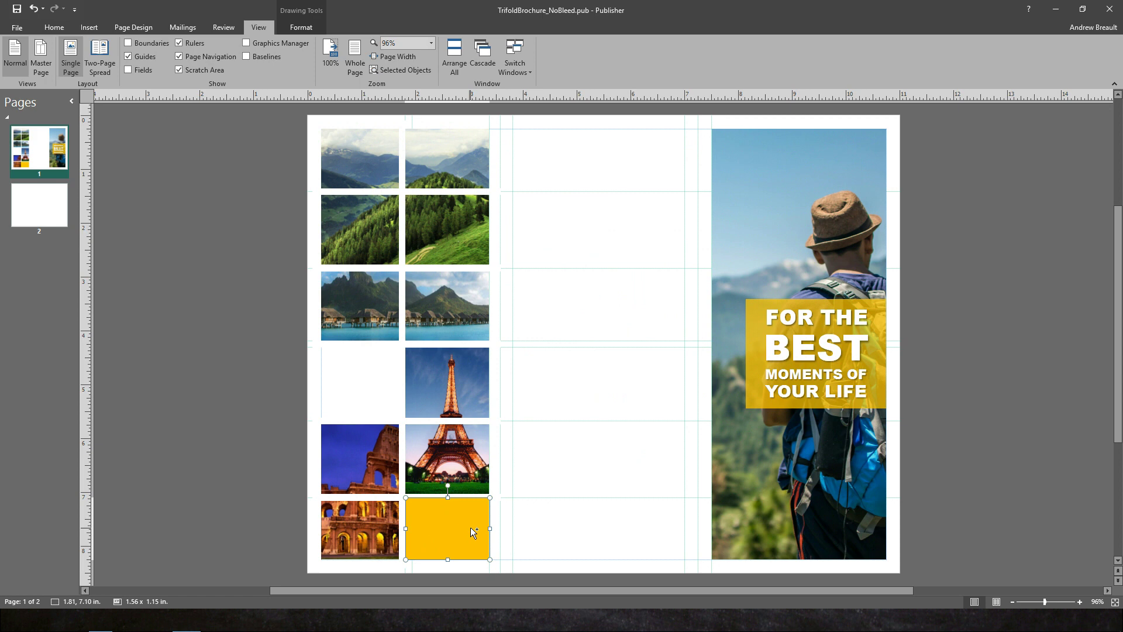
Step: Copy the yellow box over the green hillside photo in row two's right cell, sending it back two layers
{"action": "left_click_drag", "start_coordinate": [471, 528], "coordinate": [448, 265]}
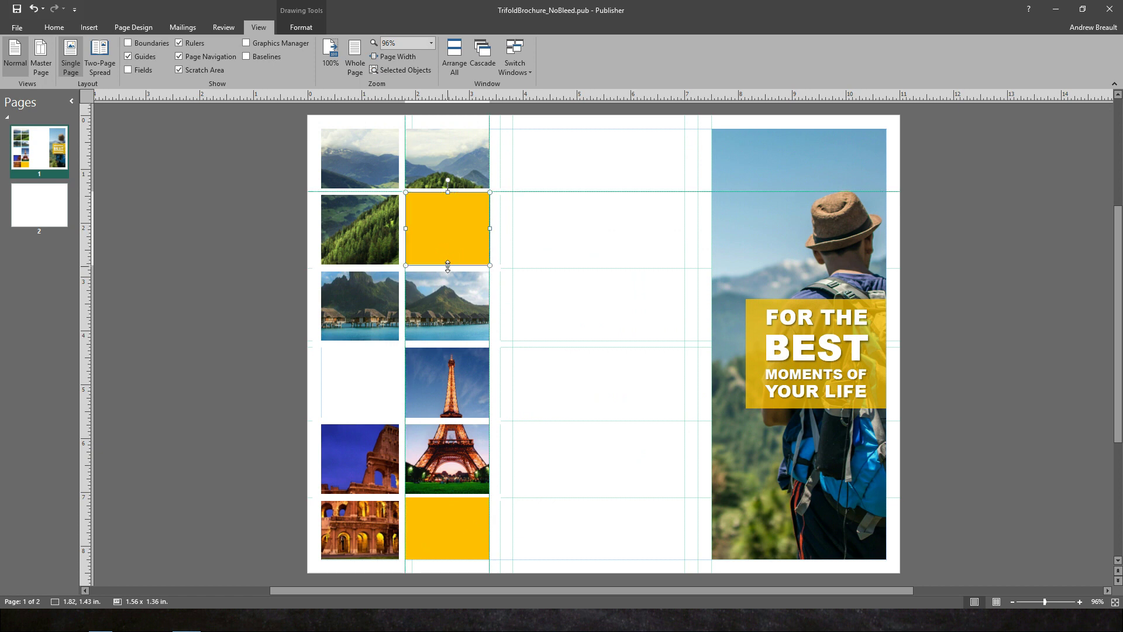
{"action": "right_click", "coordinate": [459, 224]}
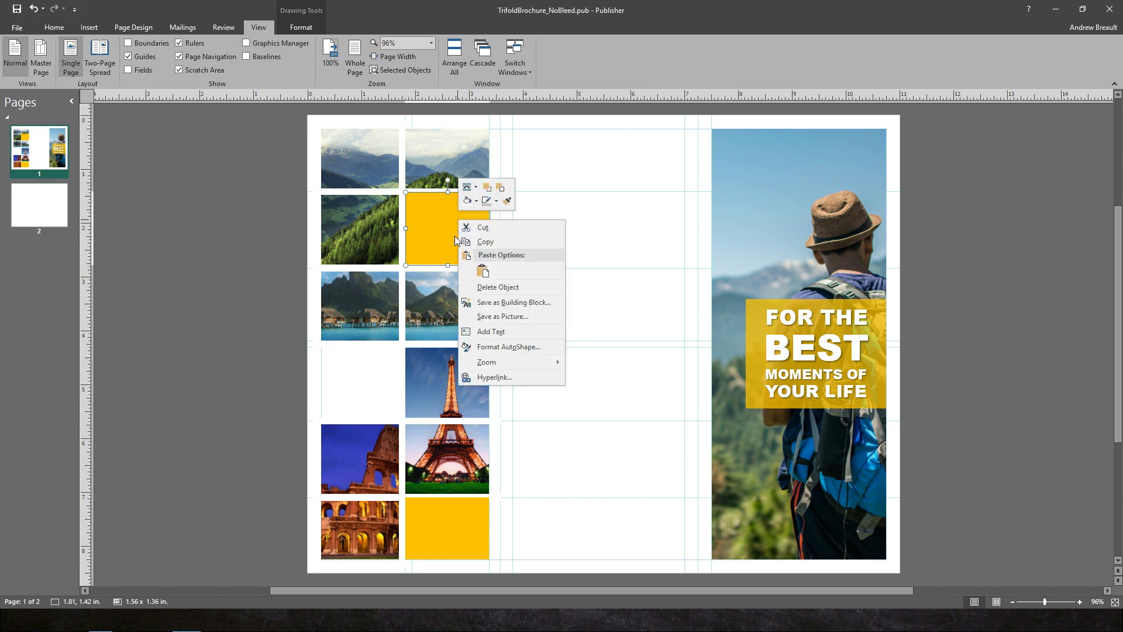
{"action": "left_click", "coordinate": [501, 188]}
{"action": "left_click", "coordinate": [501, 190]}
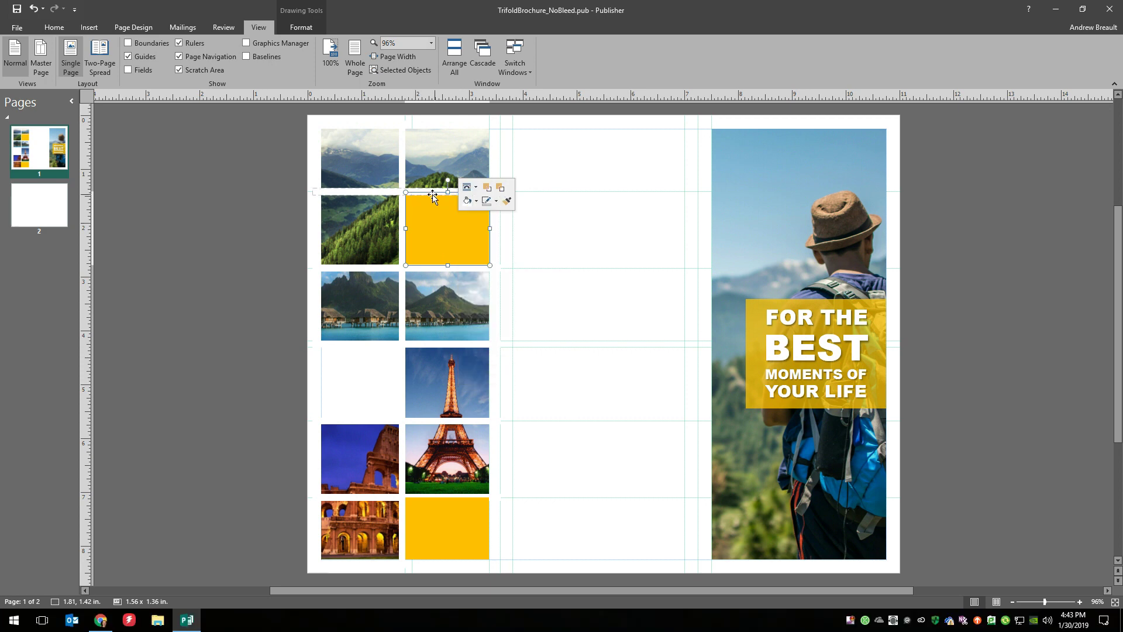
{"action": "left_click", "coordinate": [561, 246]}
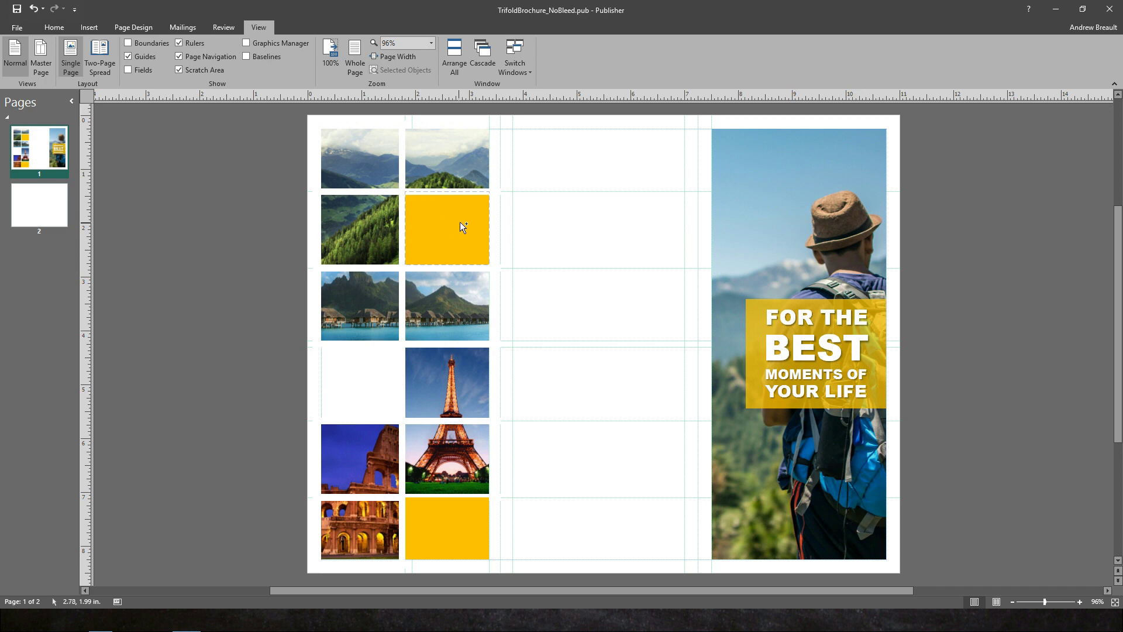
Step: Copy the yellow box into the fourth-row left cell, trim its height to the row, then view the reference brochure
{"action": "mouse_move", "coordinate": [461, 212]}
{"action": "left_mouse_down"}
{"action": "mouse_move", "coordinate": [419, 251]}
{"action": "mouse_move", "coordinate": [384, 331]}
{"action": "mouse_move", "coordinate": [377, 367]}
{"action": "mouse_move", "coordinate": [399, 384]}
{"action": "left_mouse_up"}
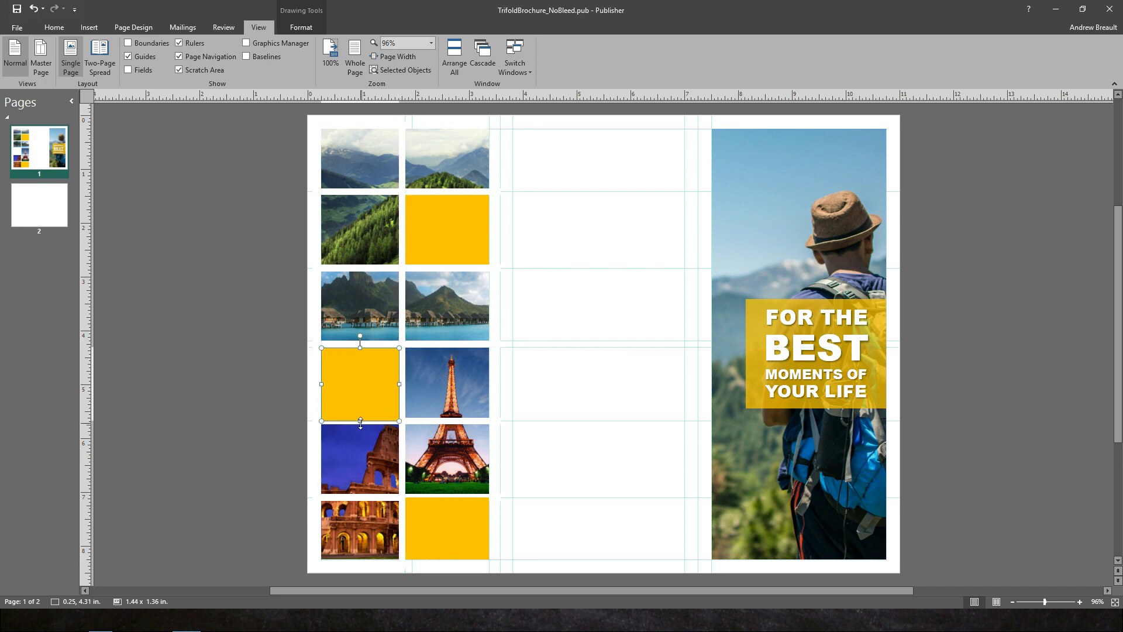
{"action": "left_click_drag", "start_coordinate": [360, 423], "coordinate": [360, 413]}
{"action": "left_click", "coordinate": [257, 385]}
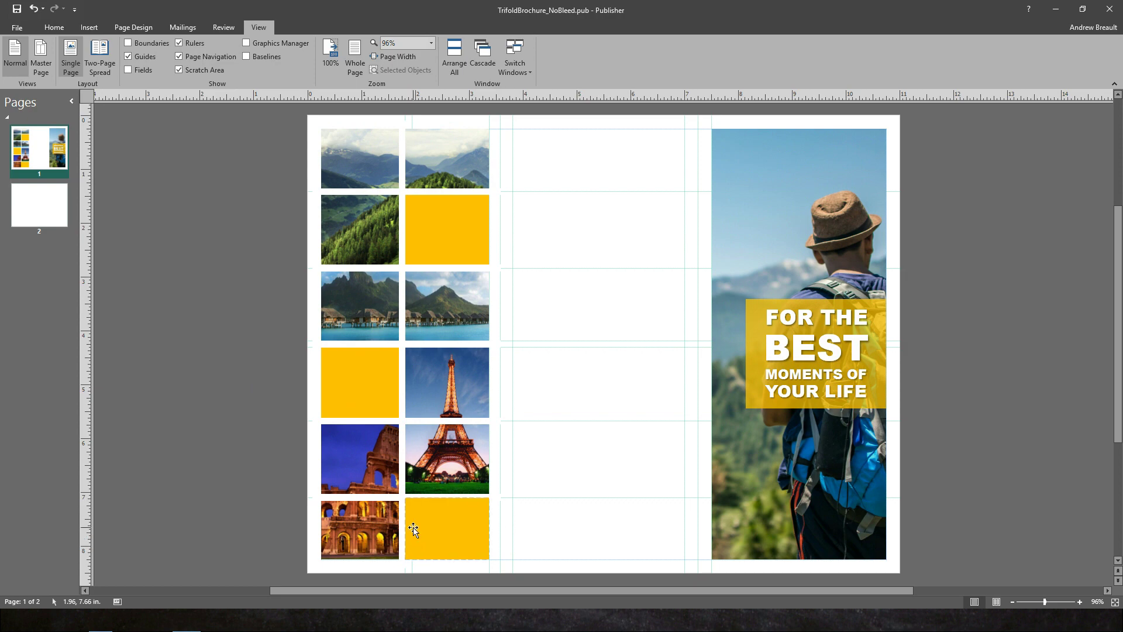
{"action": "key", "text": "super+Tab"}
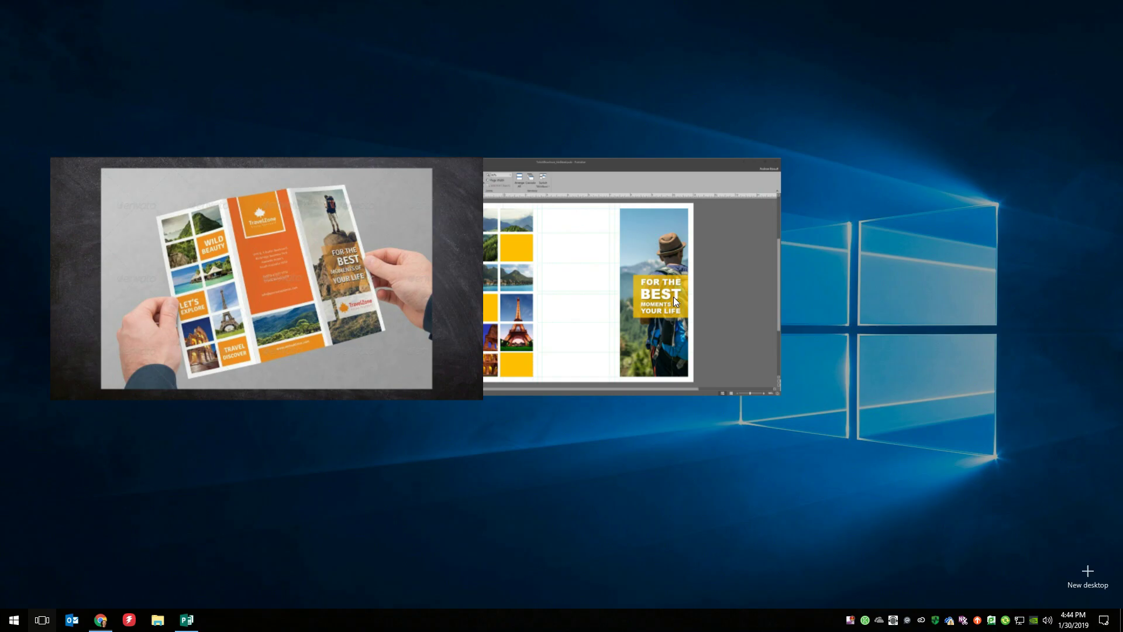
{"action": "left_click", "coordinate": [673, 297]}
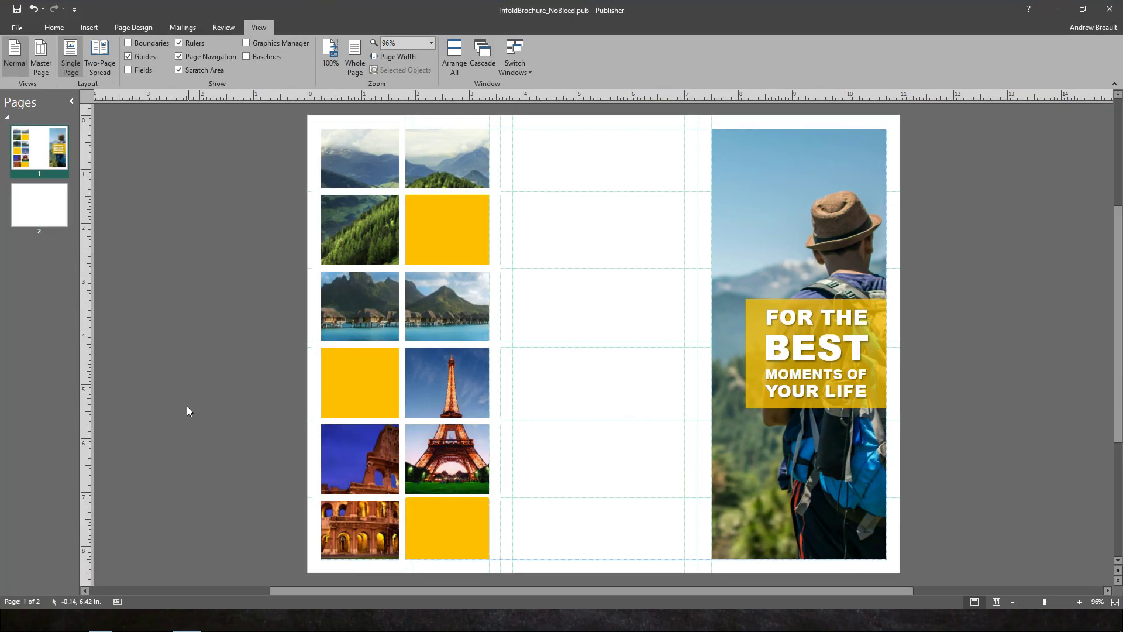